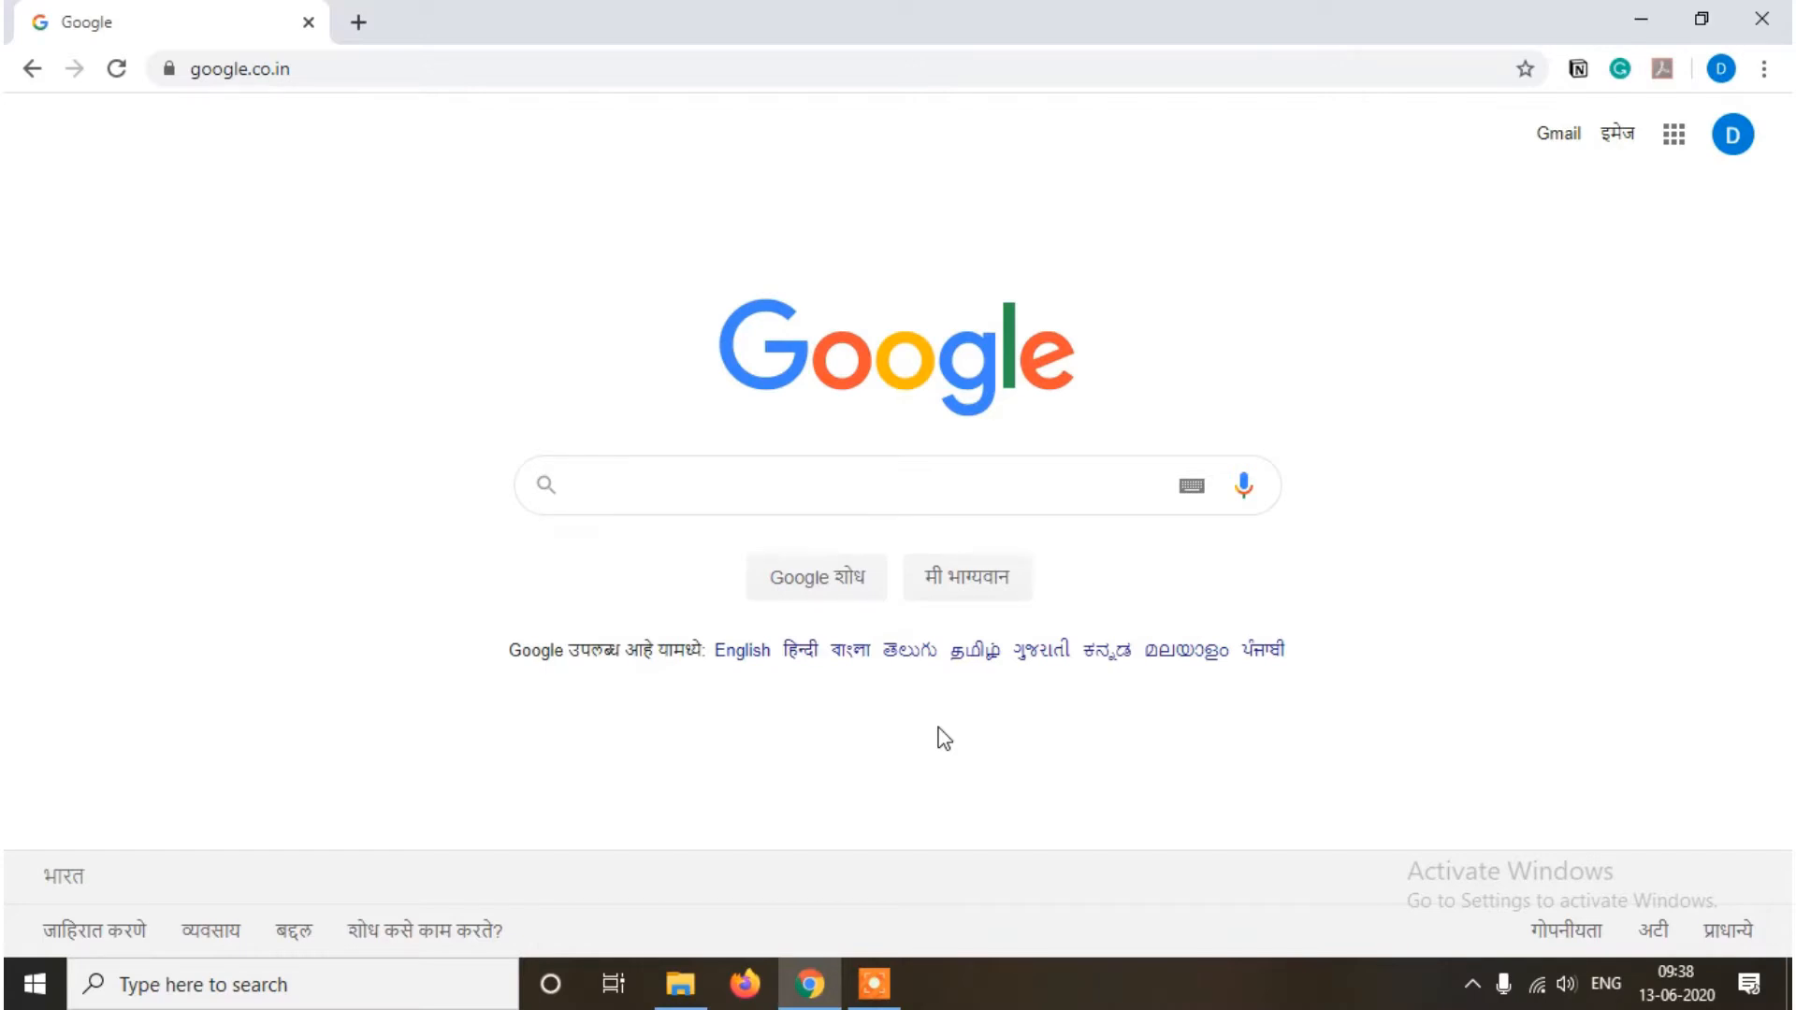
Step: Go to vidyakite.com/classes in Chrome using the address bar's autocomplete suggestion
click(381, 60)
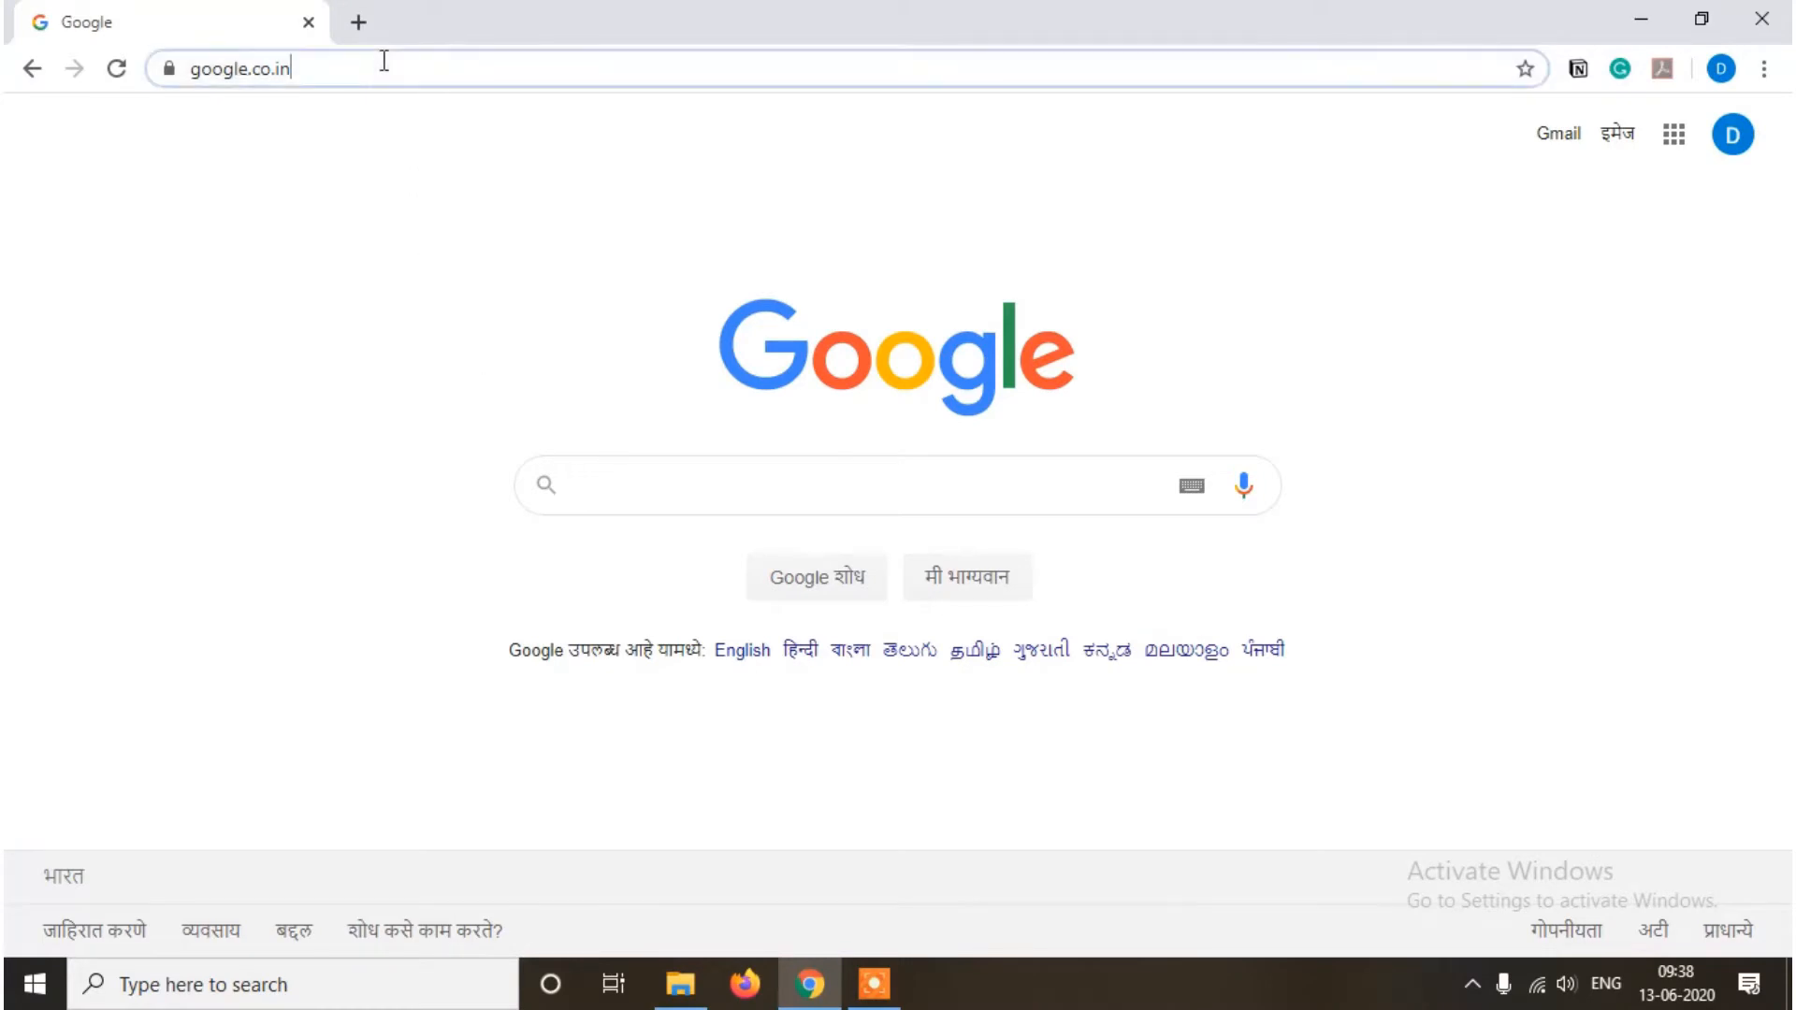
key(BackSpace)
text(www.)
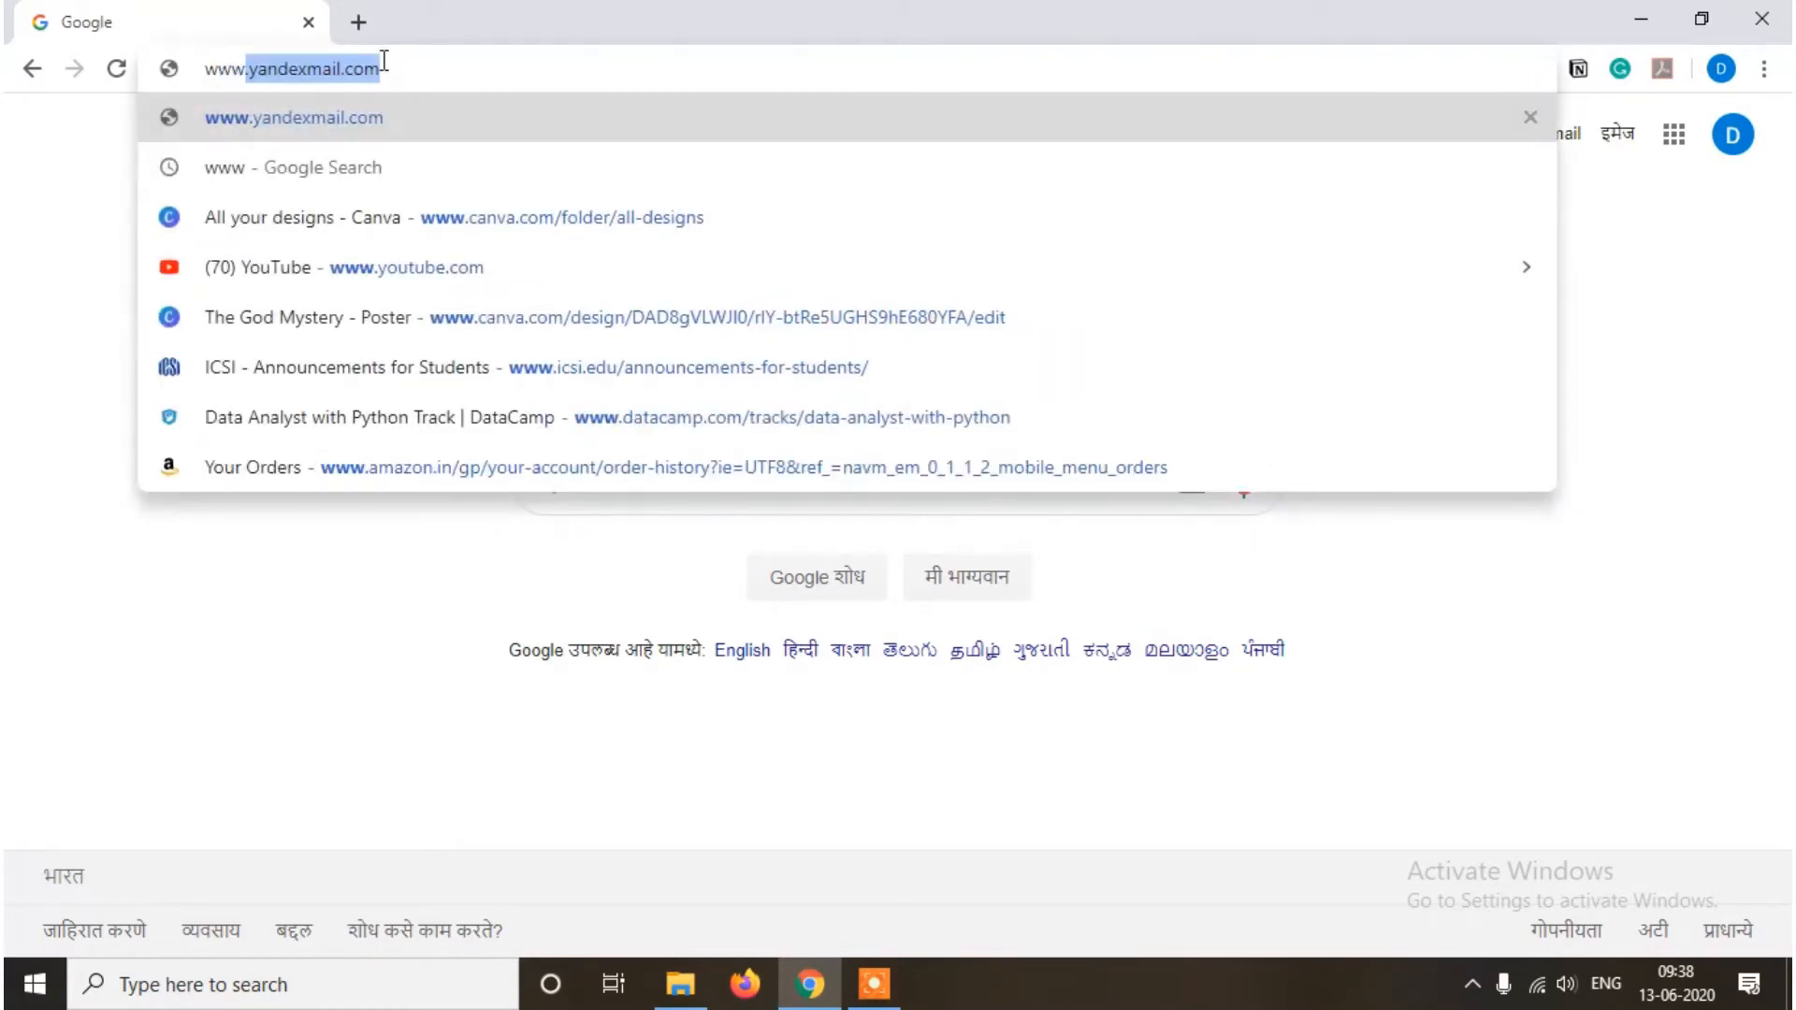
text(vidyakit)
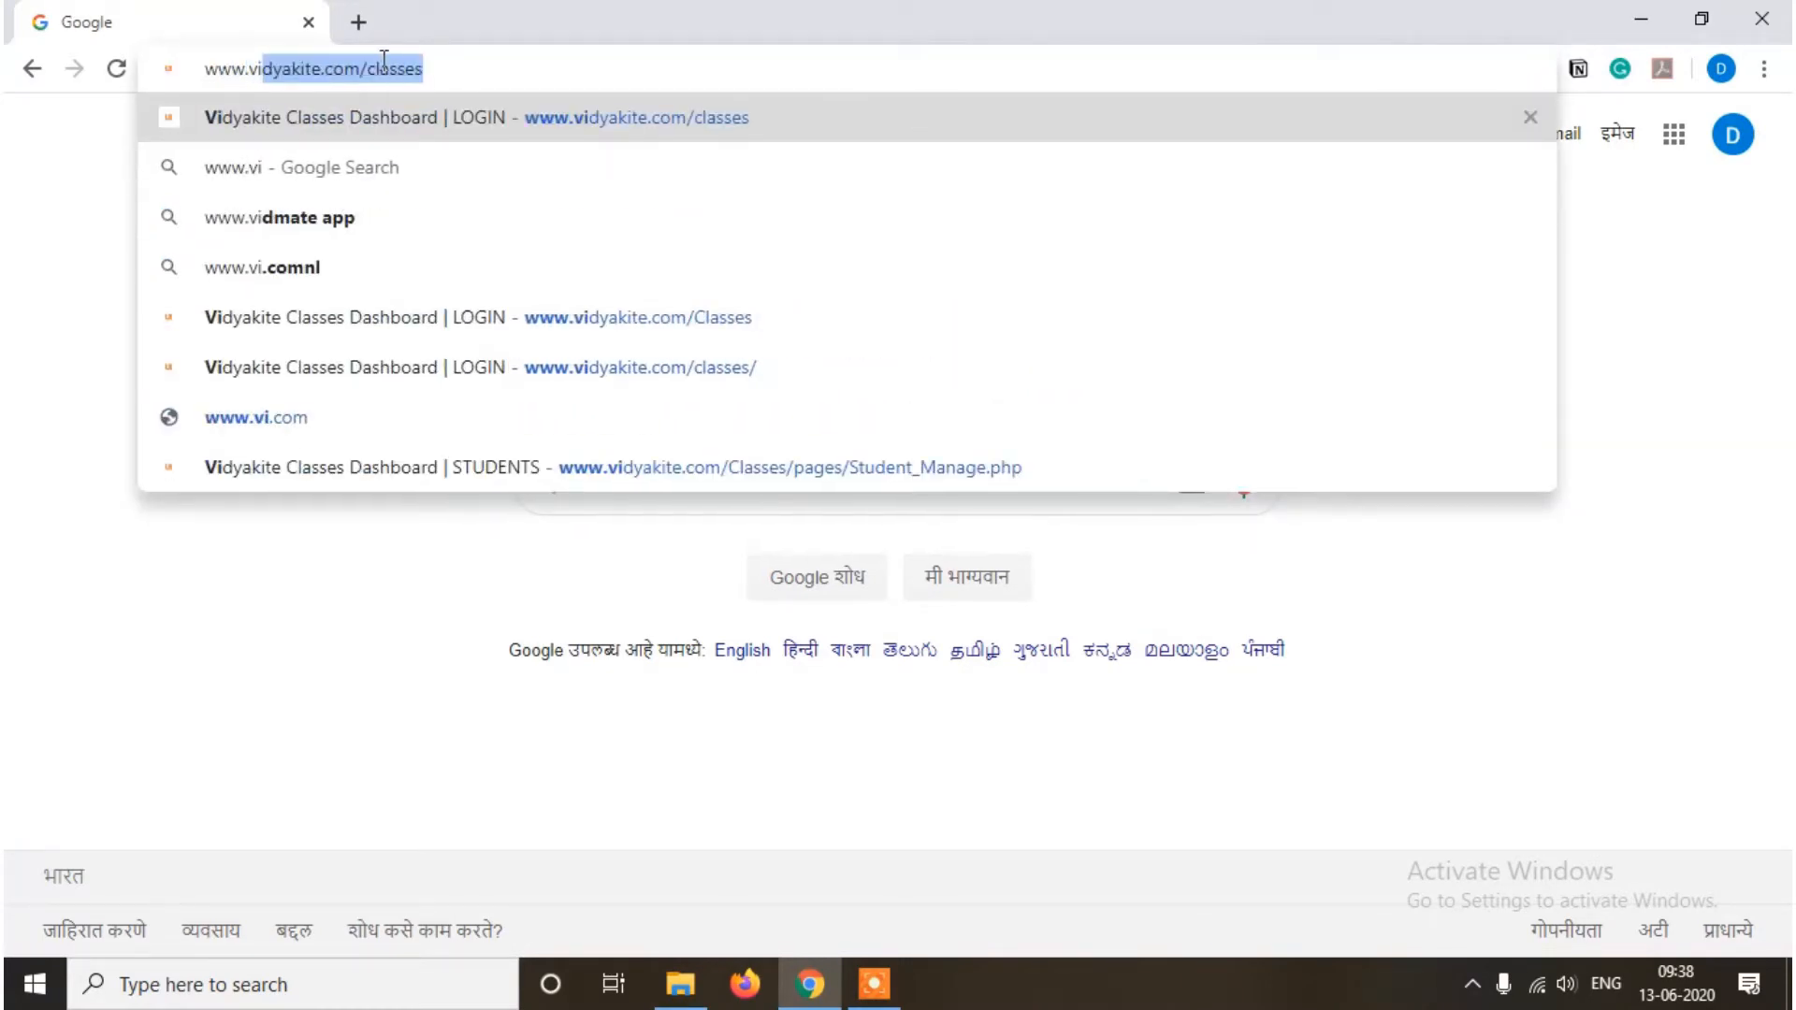
key(Right)
key(Return)
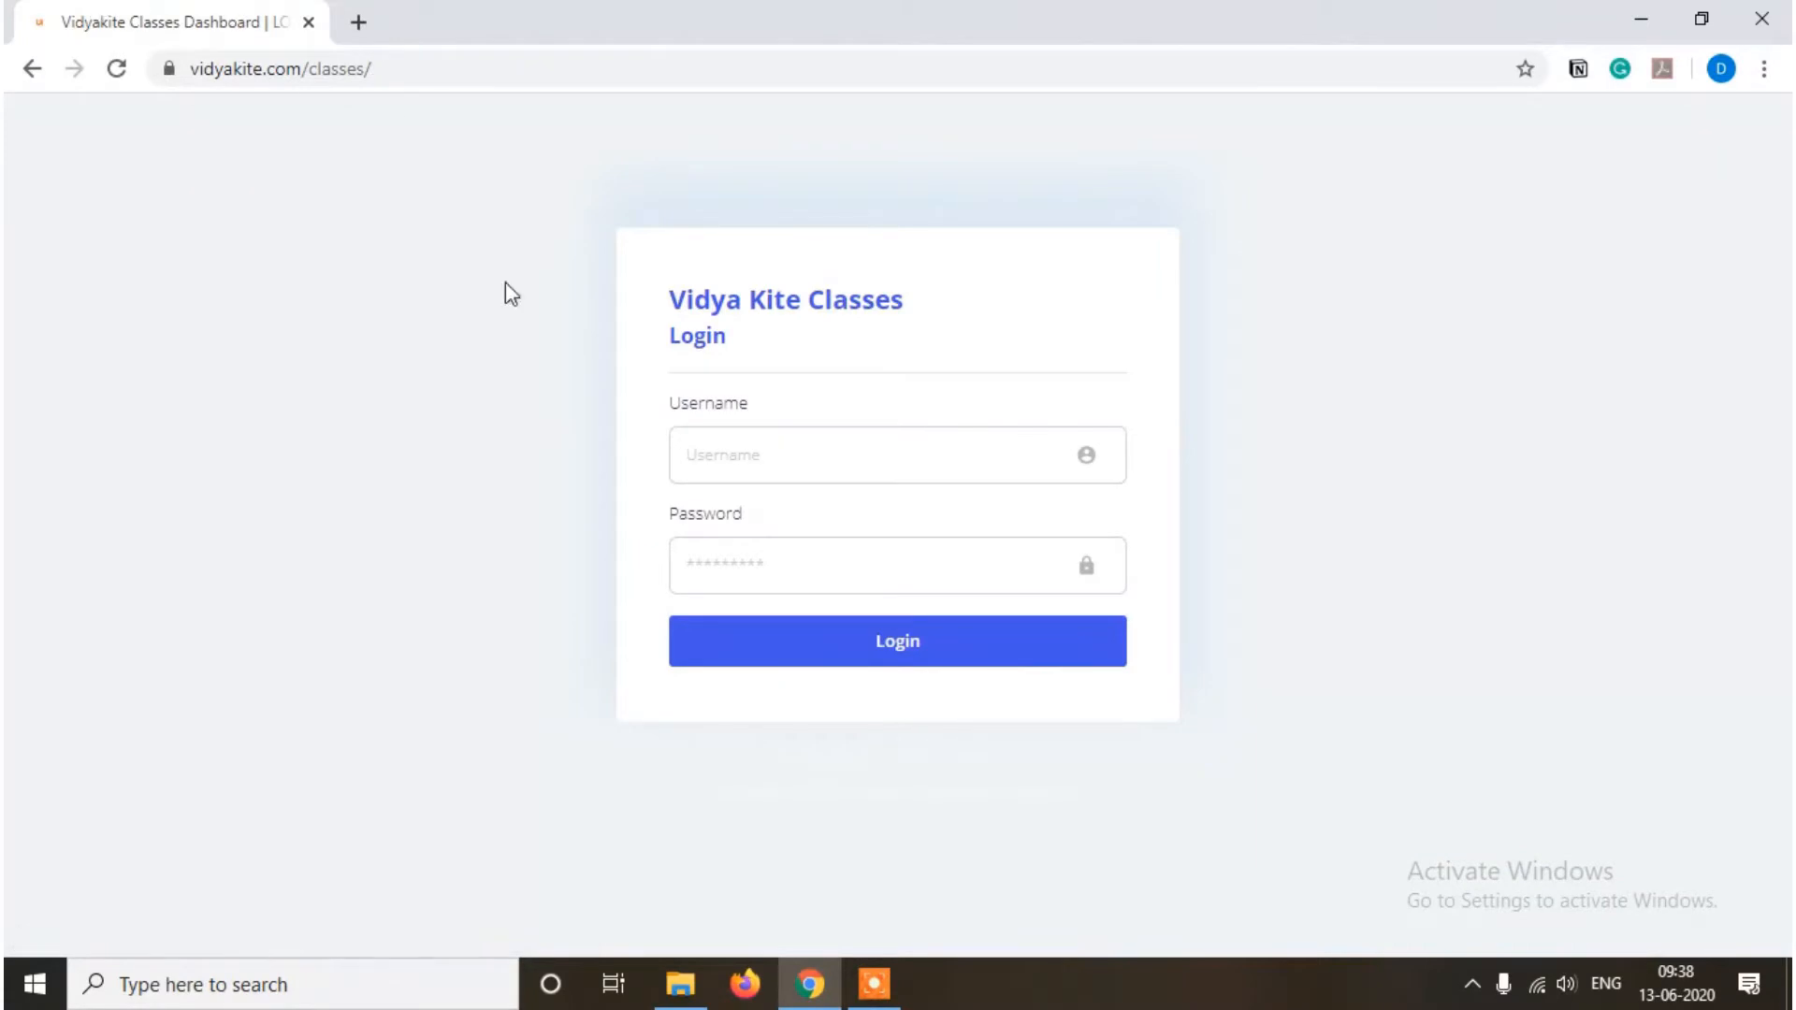
Step: Log in to Vidya Kite with the account's username and password
click(764, 447)
text(dem)
key(BackSpace)
text(mo)
key(Tab)
text(demo12345)
click(841, 635)
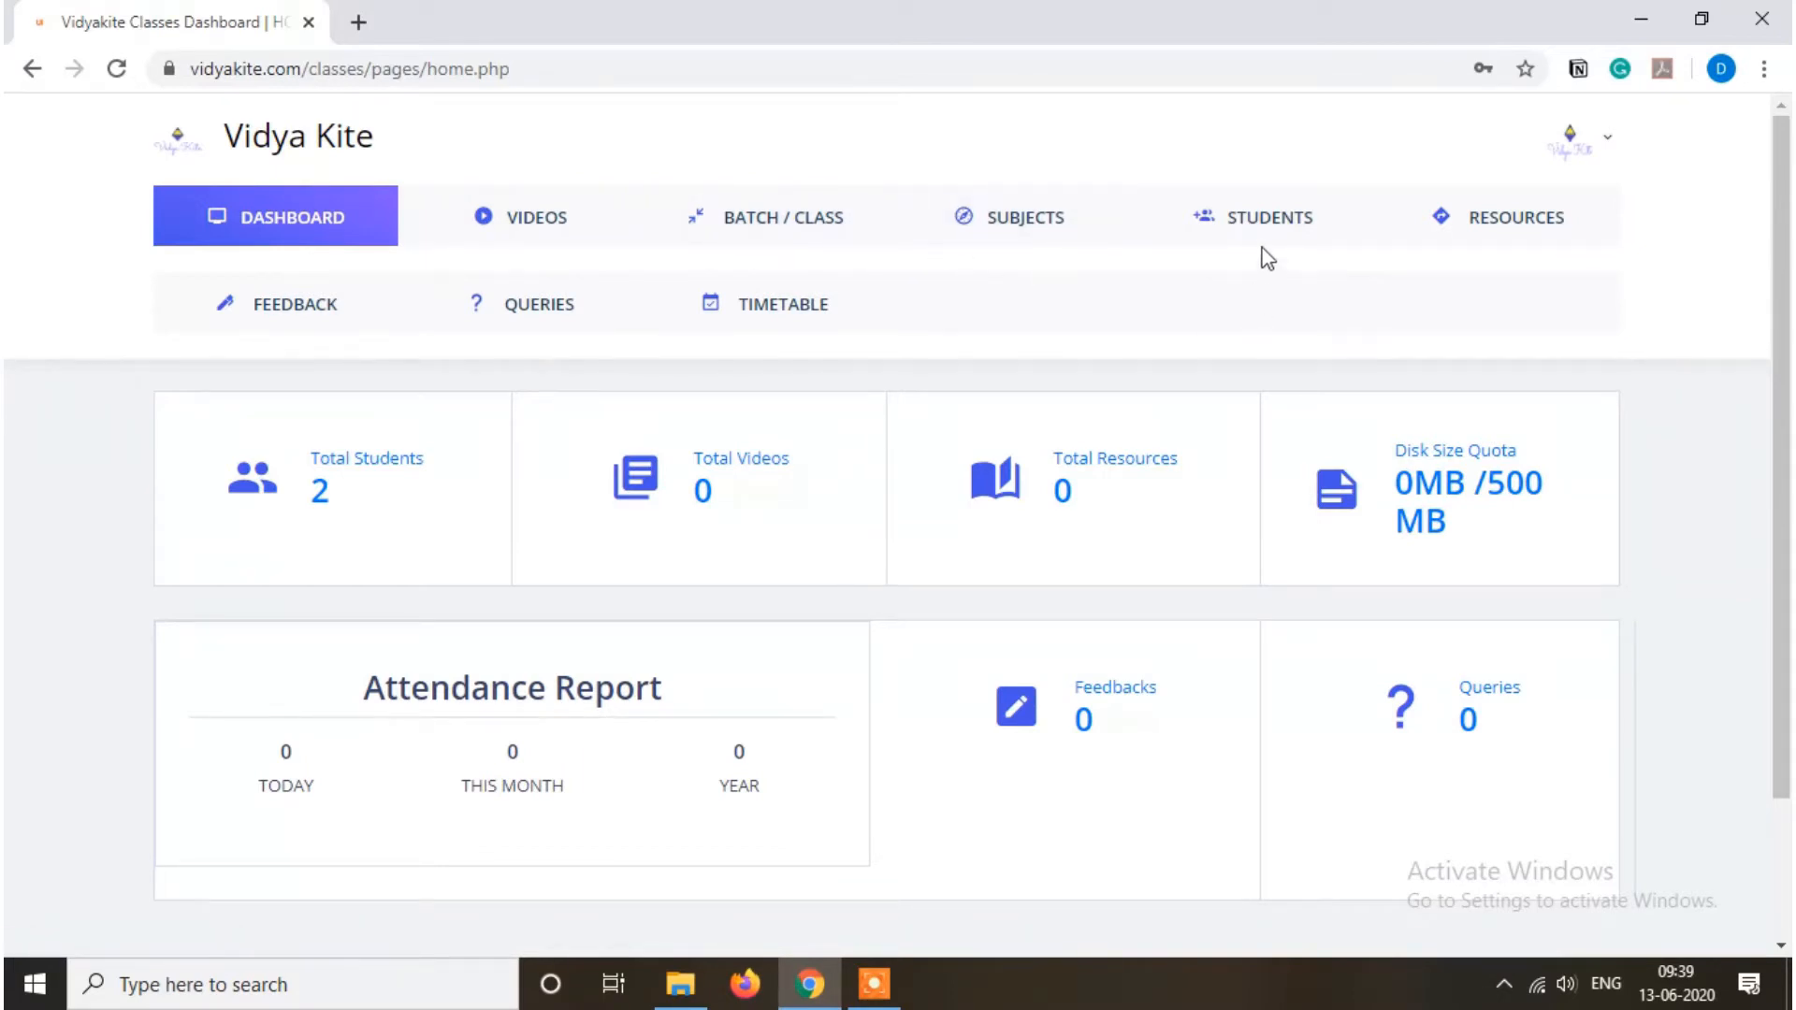
Step: Open the STUDENTS page and scroll through the empty Student Register form
click(1271, 209)
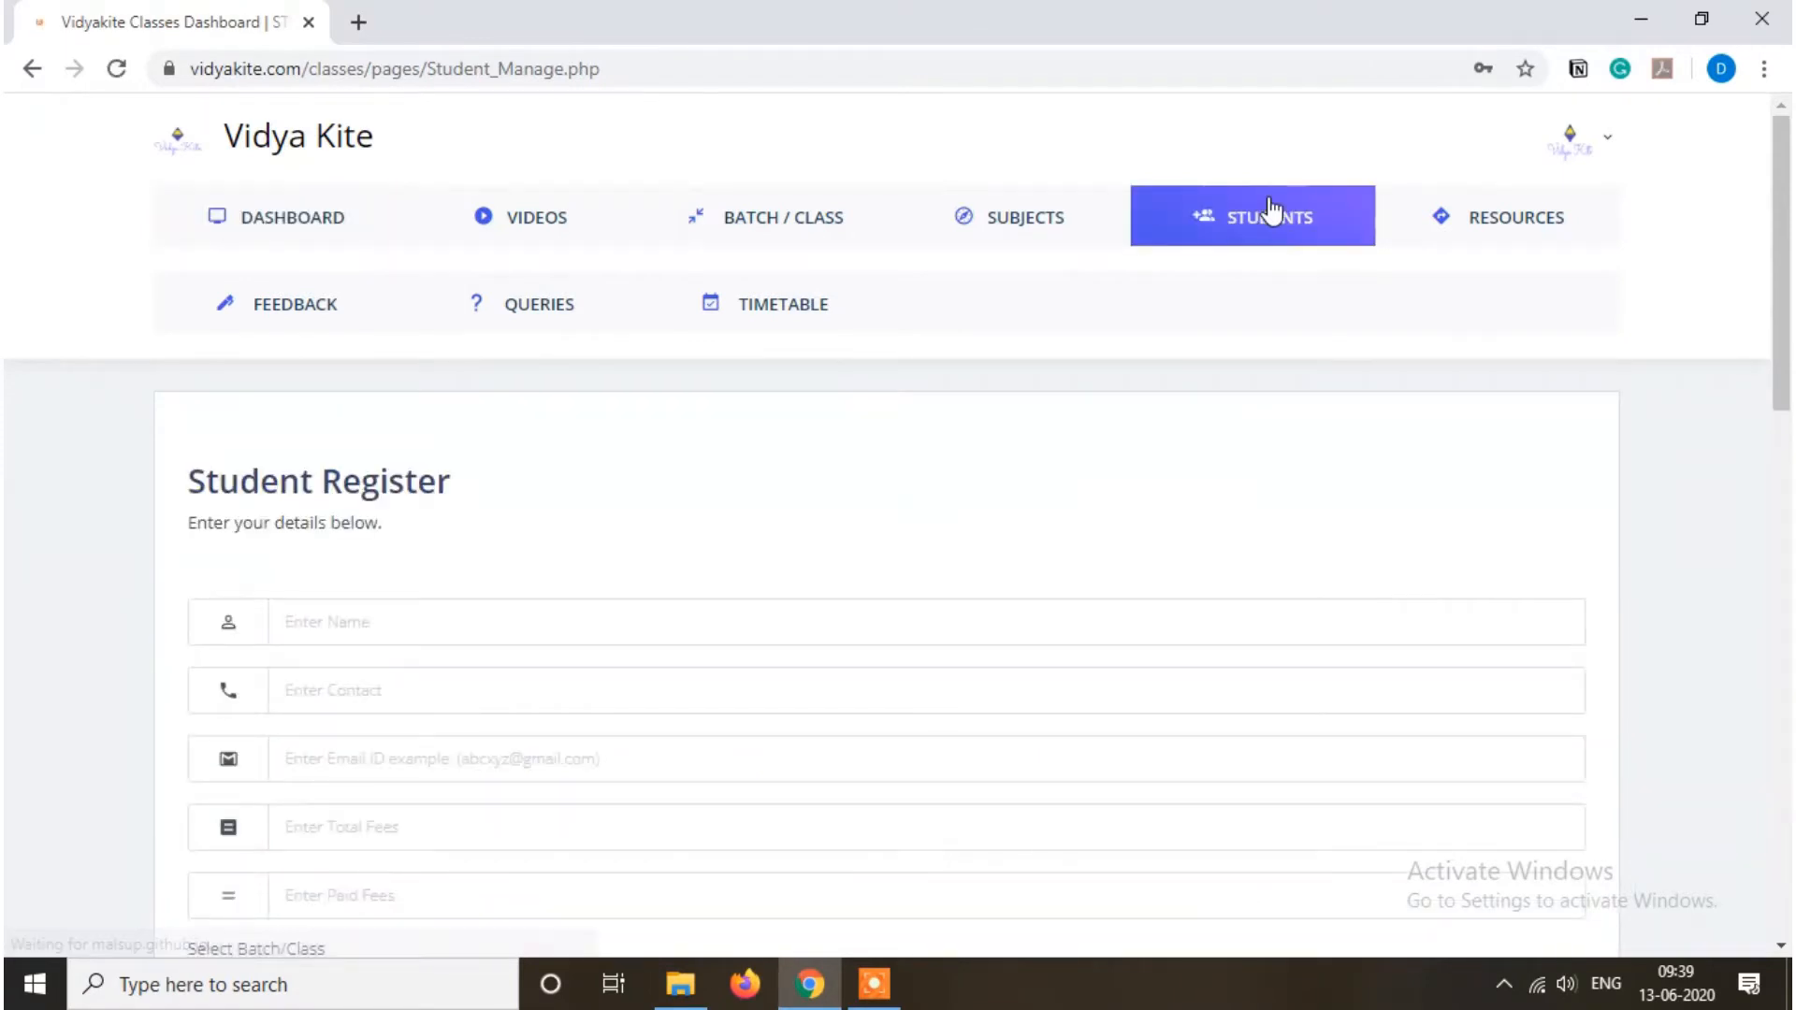
scroll(1786, 293, down, 4)
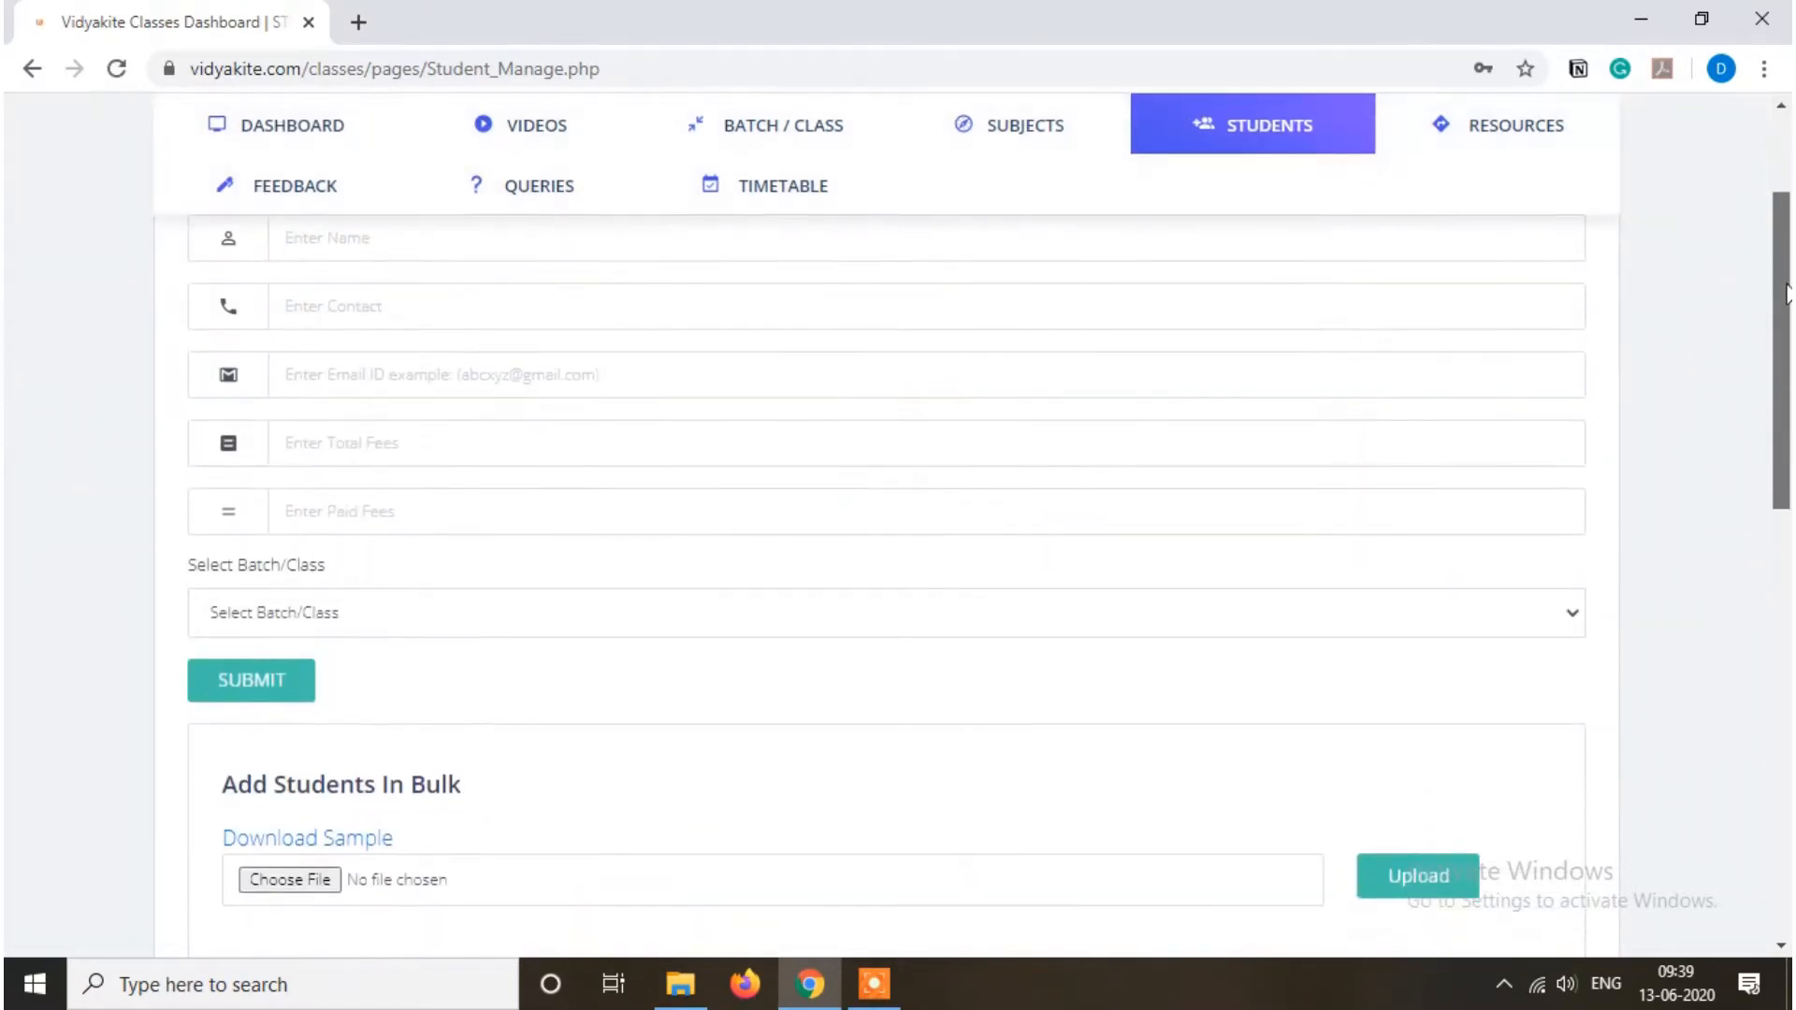
scroll(1787, 293, up, 1)
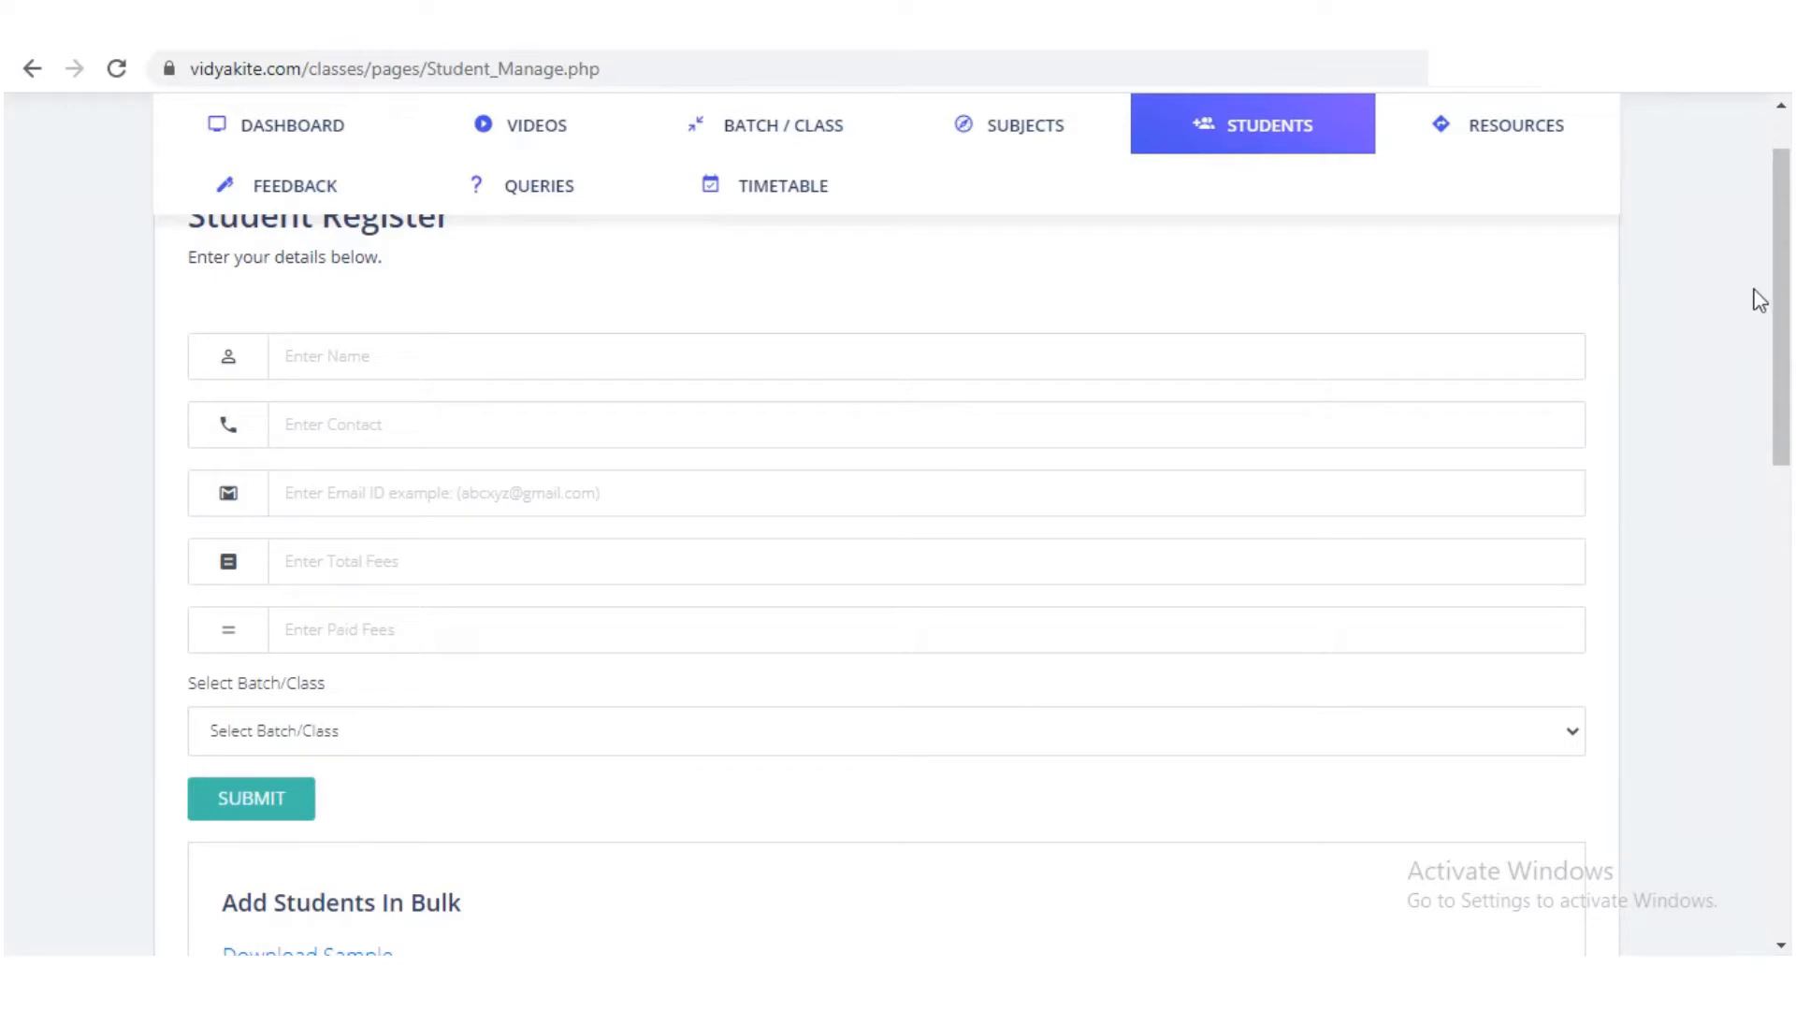
Step: Scroll down to the Student Details table showing the FYJC student with 10000 fees
drag(1777, 244, 1781, 335)
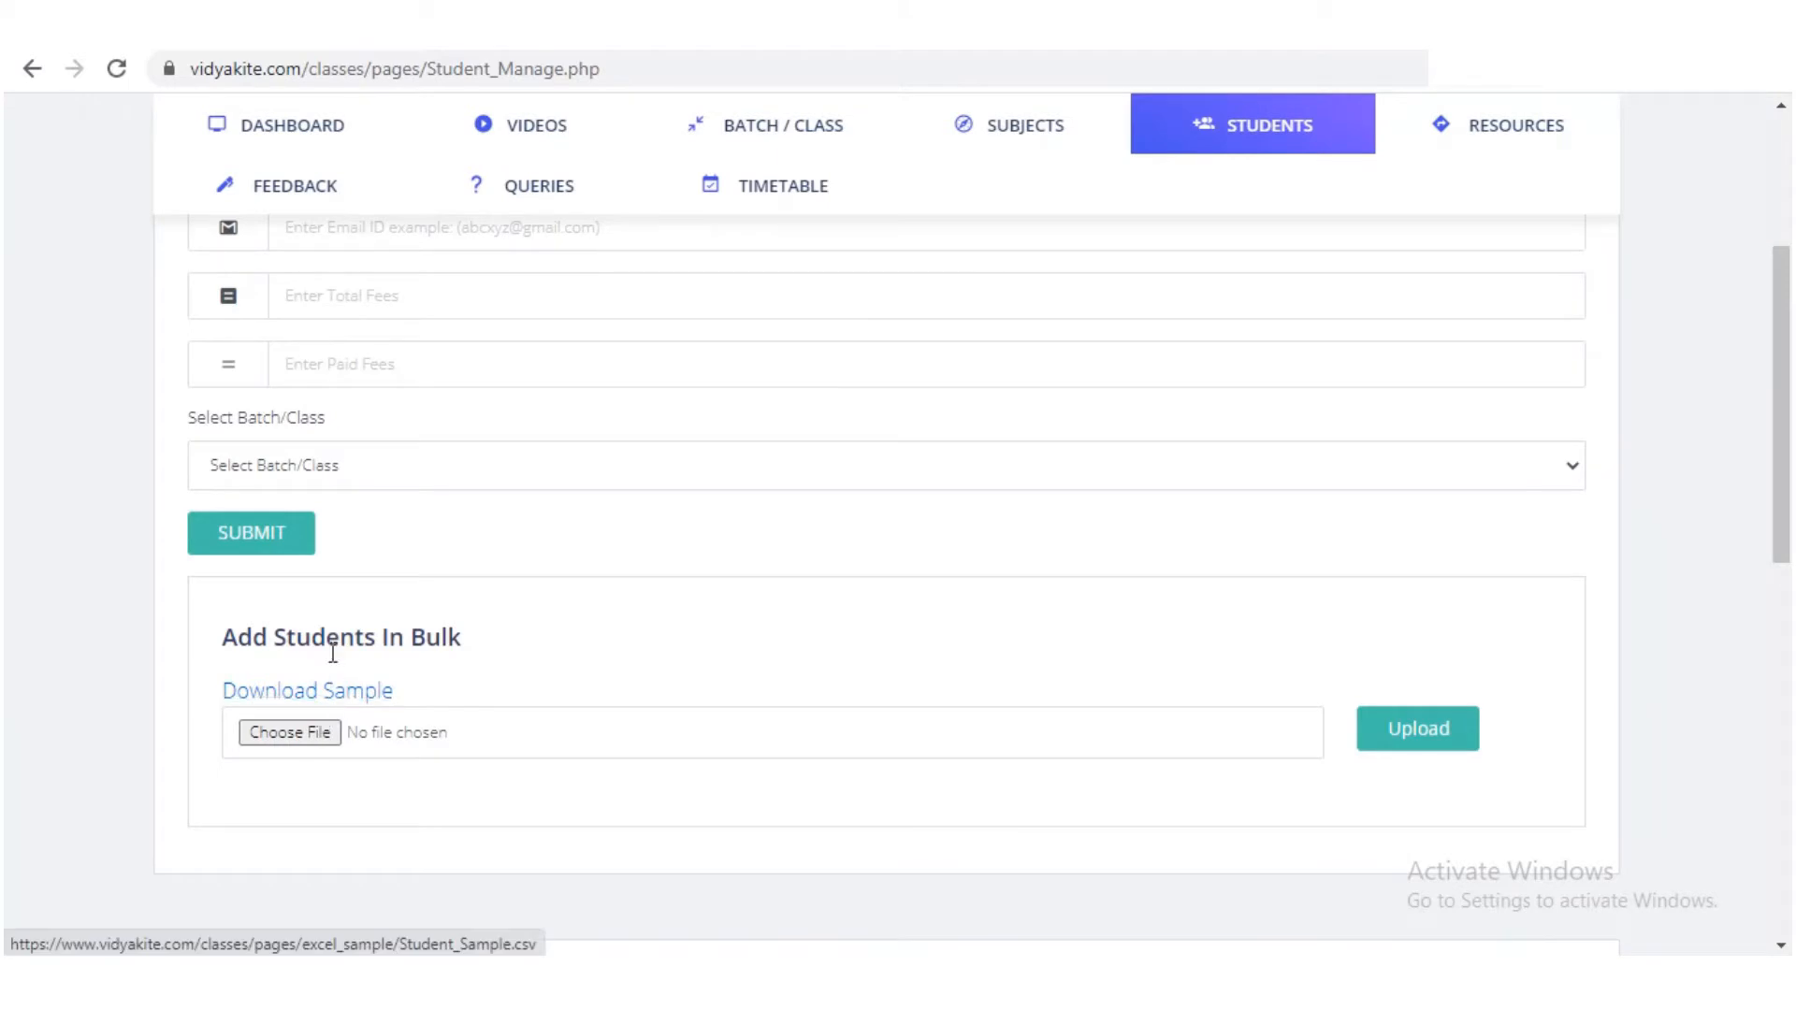
scroll(588, 666, down, 5)
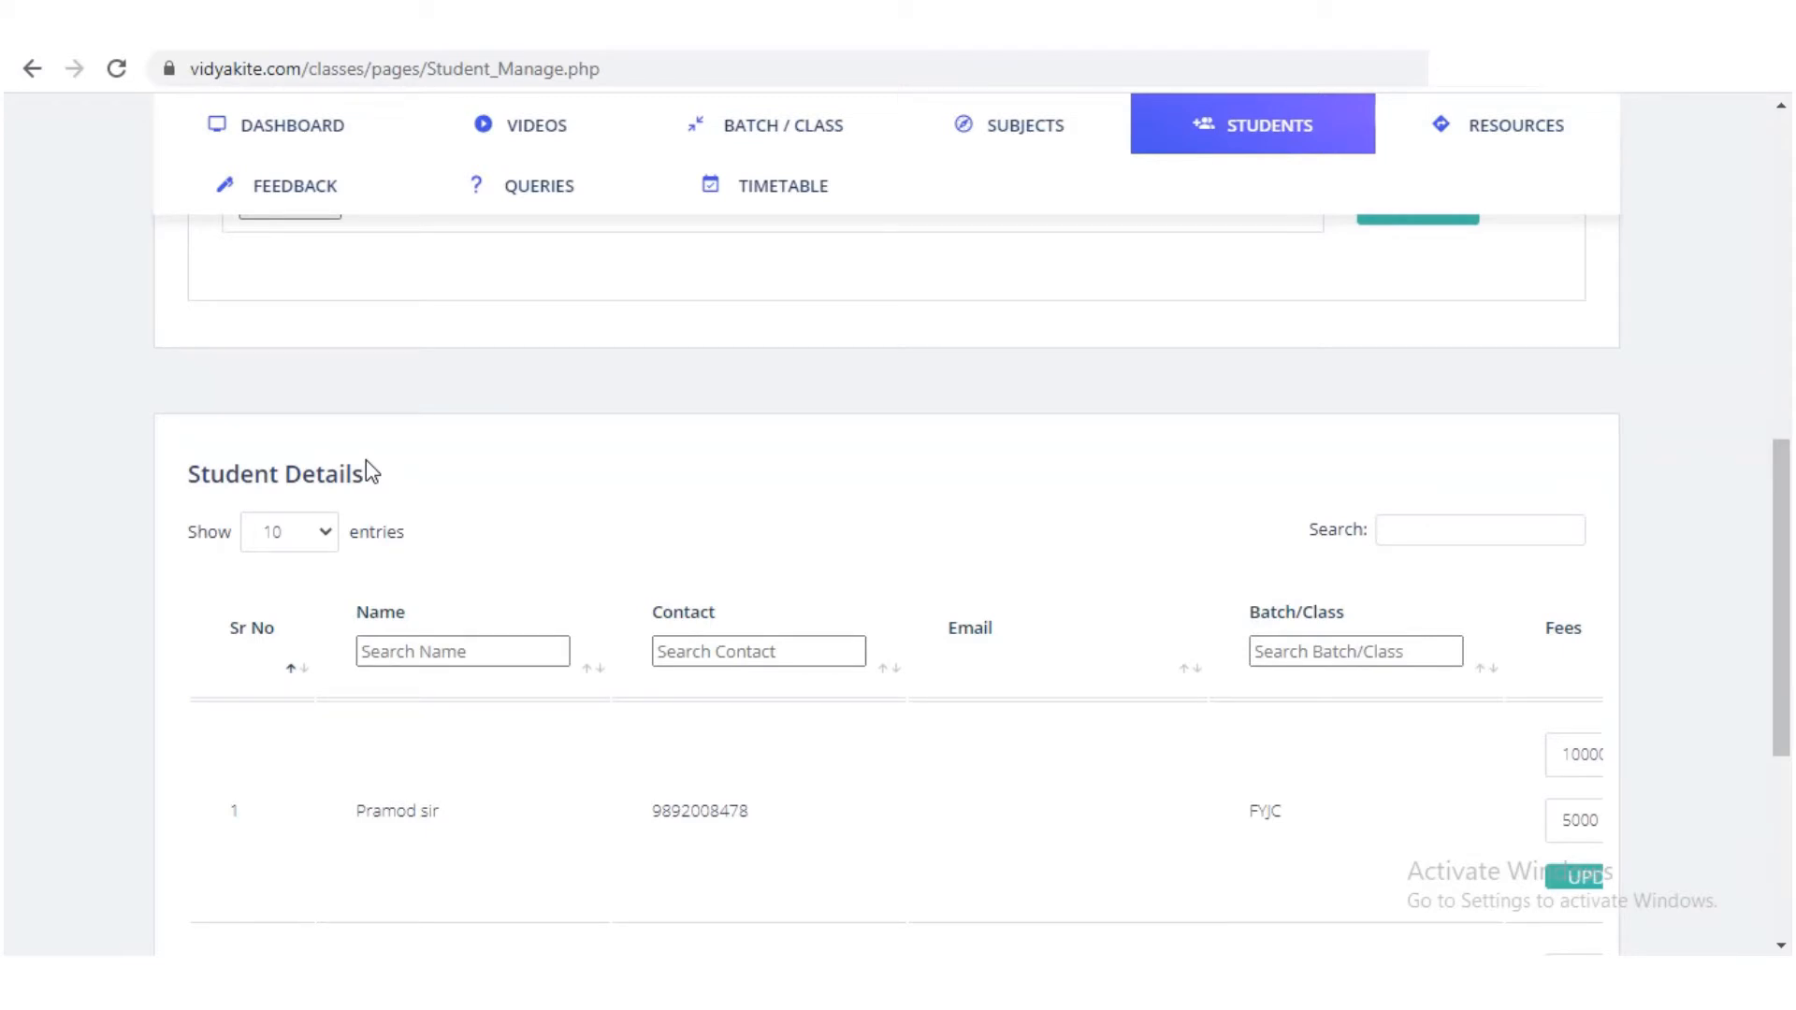
Step: Scroll the Student Details table down and sideways to review the second FYJC student
drag(1787, 462, 1787, 575)
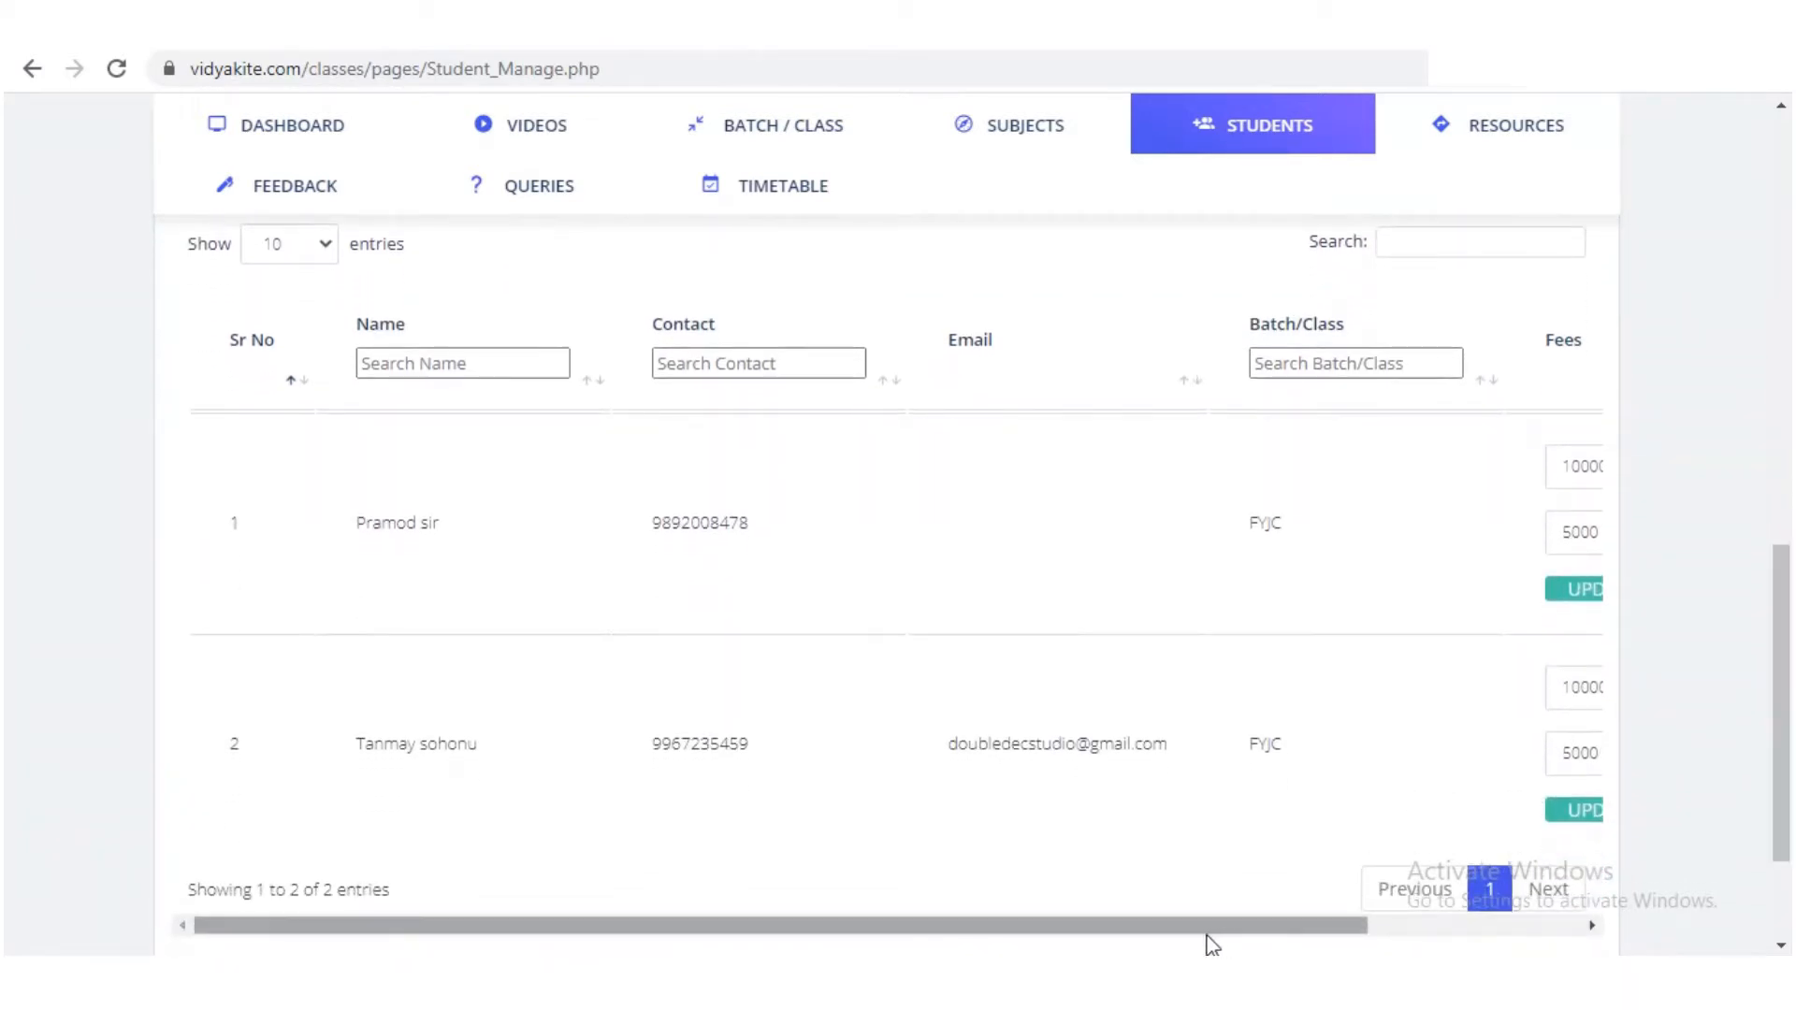
drag(1289, 926, 1611, 935)
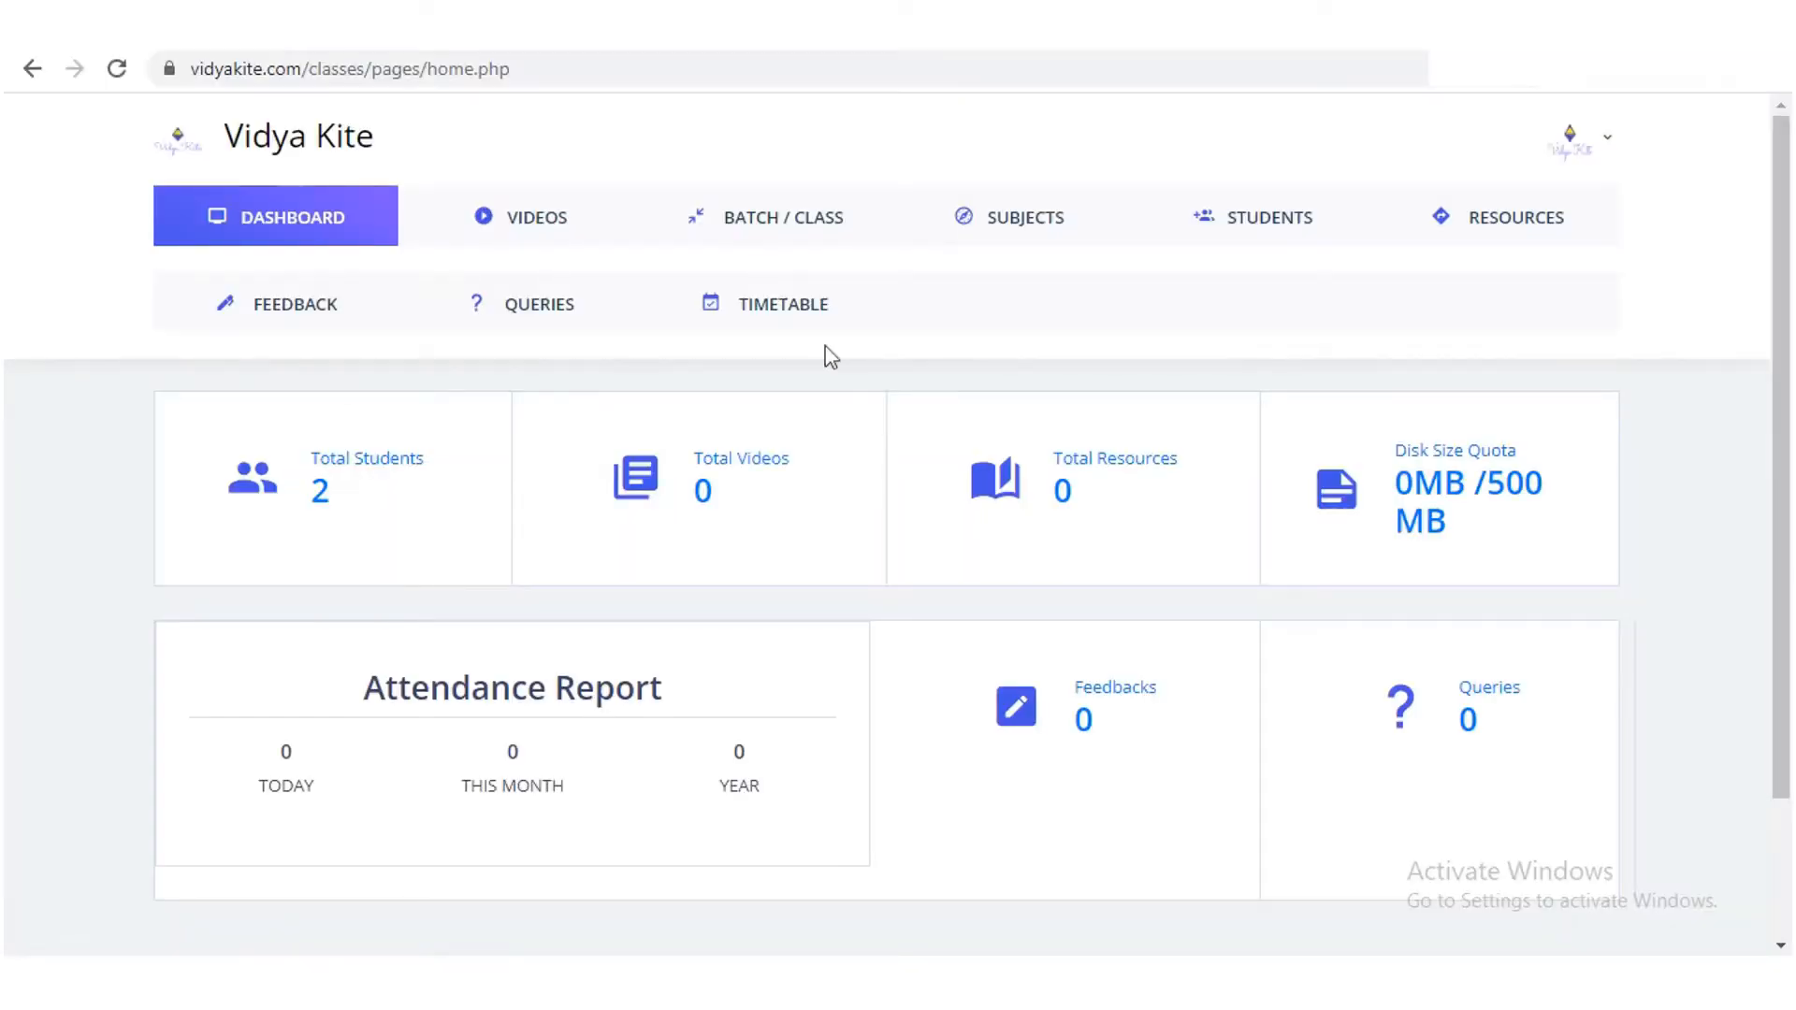
Step: Open BATCH / CLASS, enter SYJC as a new batch name, and scroll to the Batch table
click(809, 223)
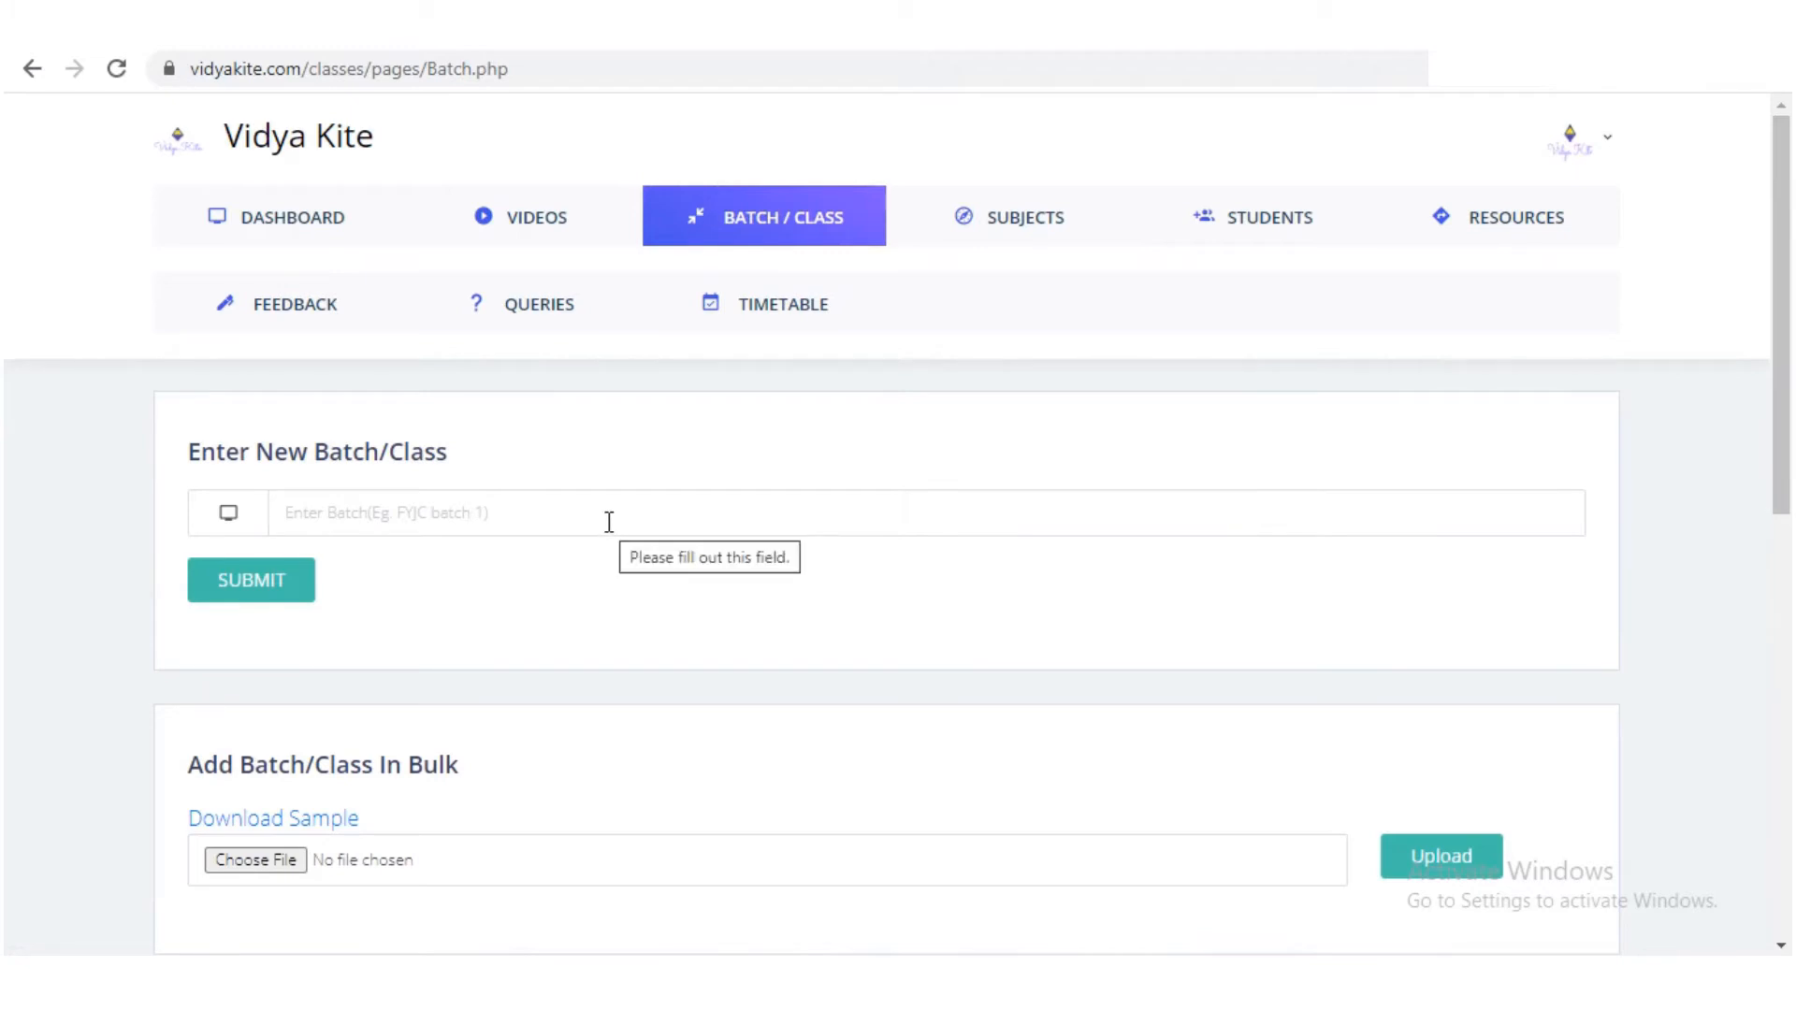
click(414, 510)
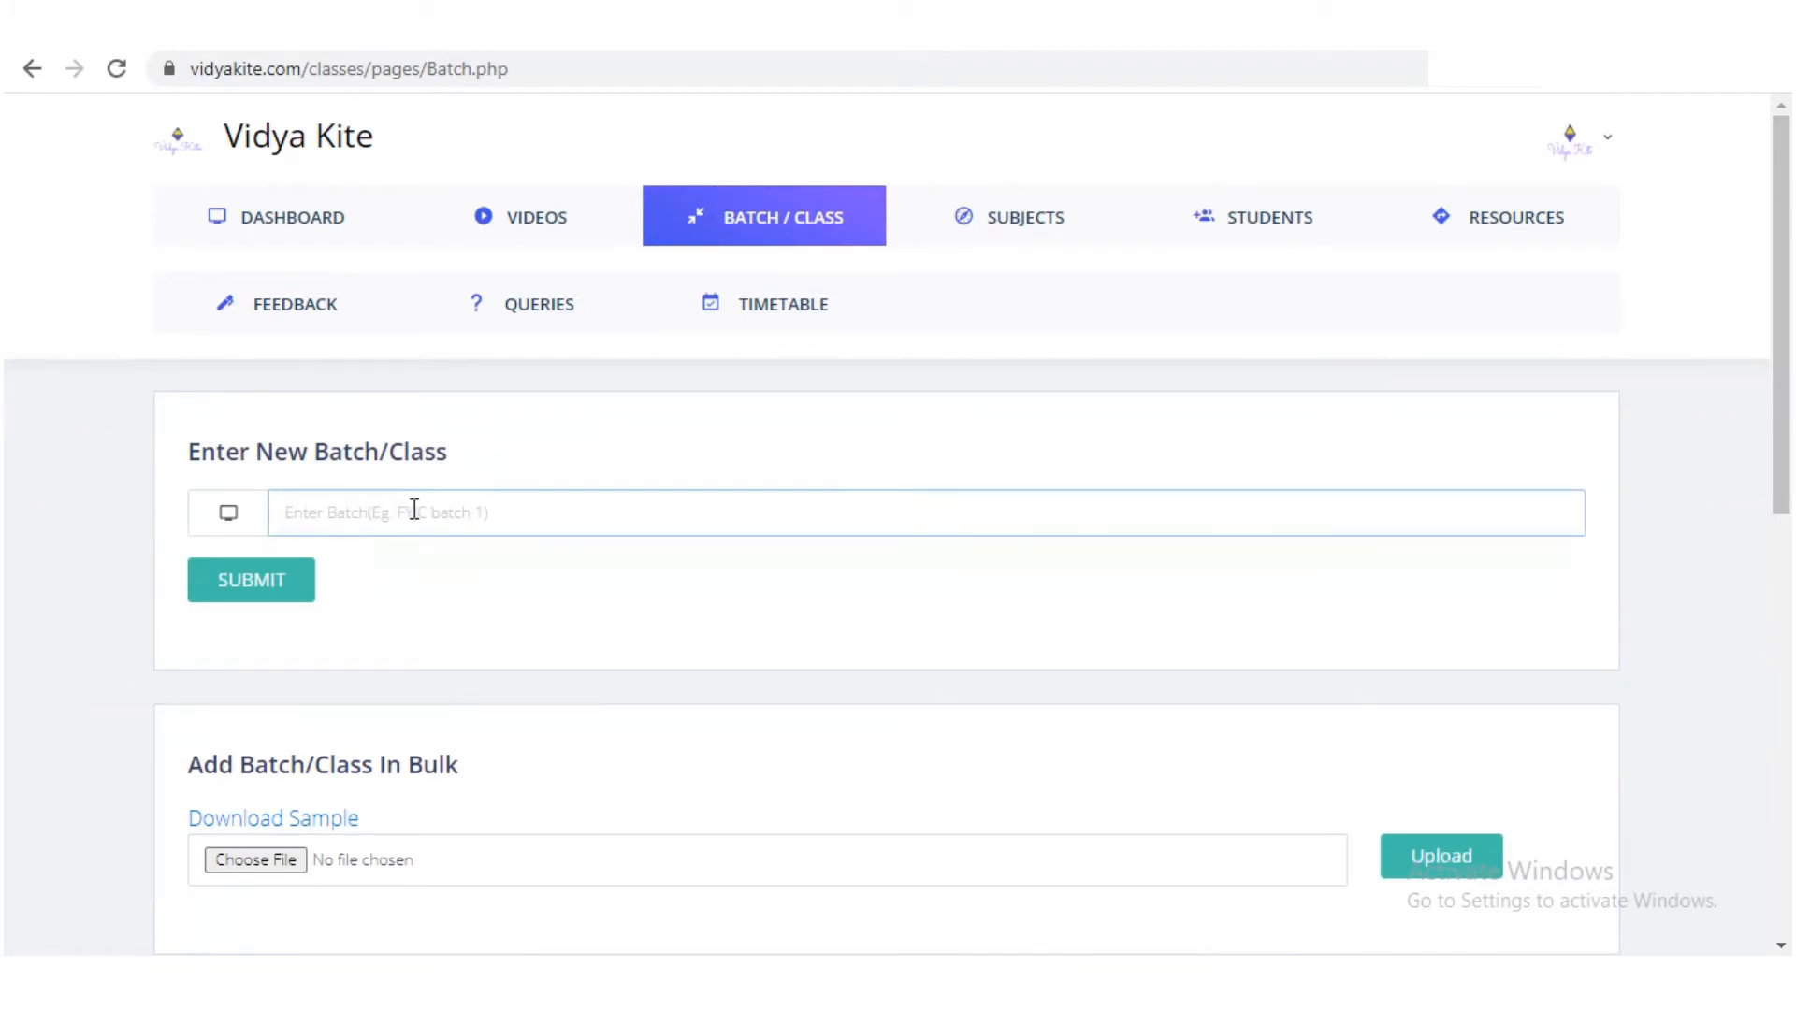
text(SYJC)
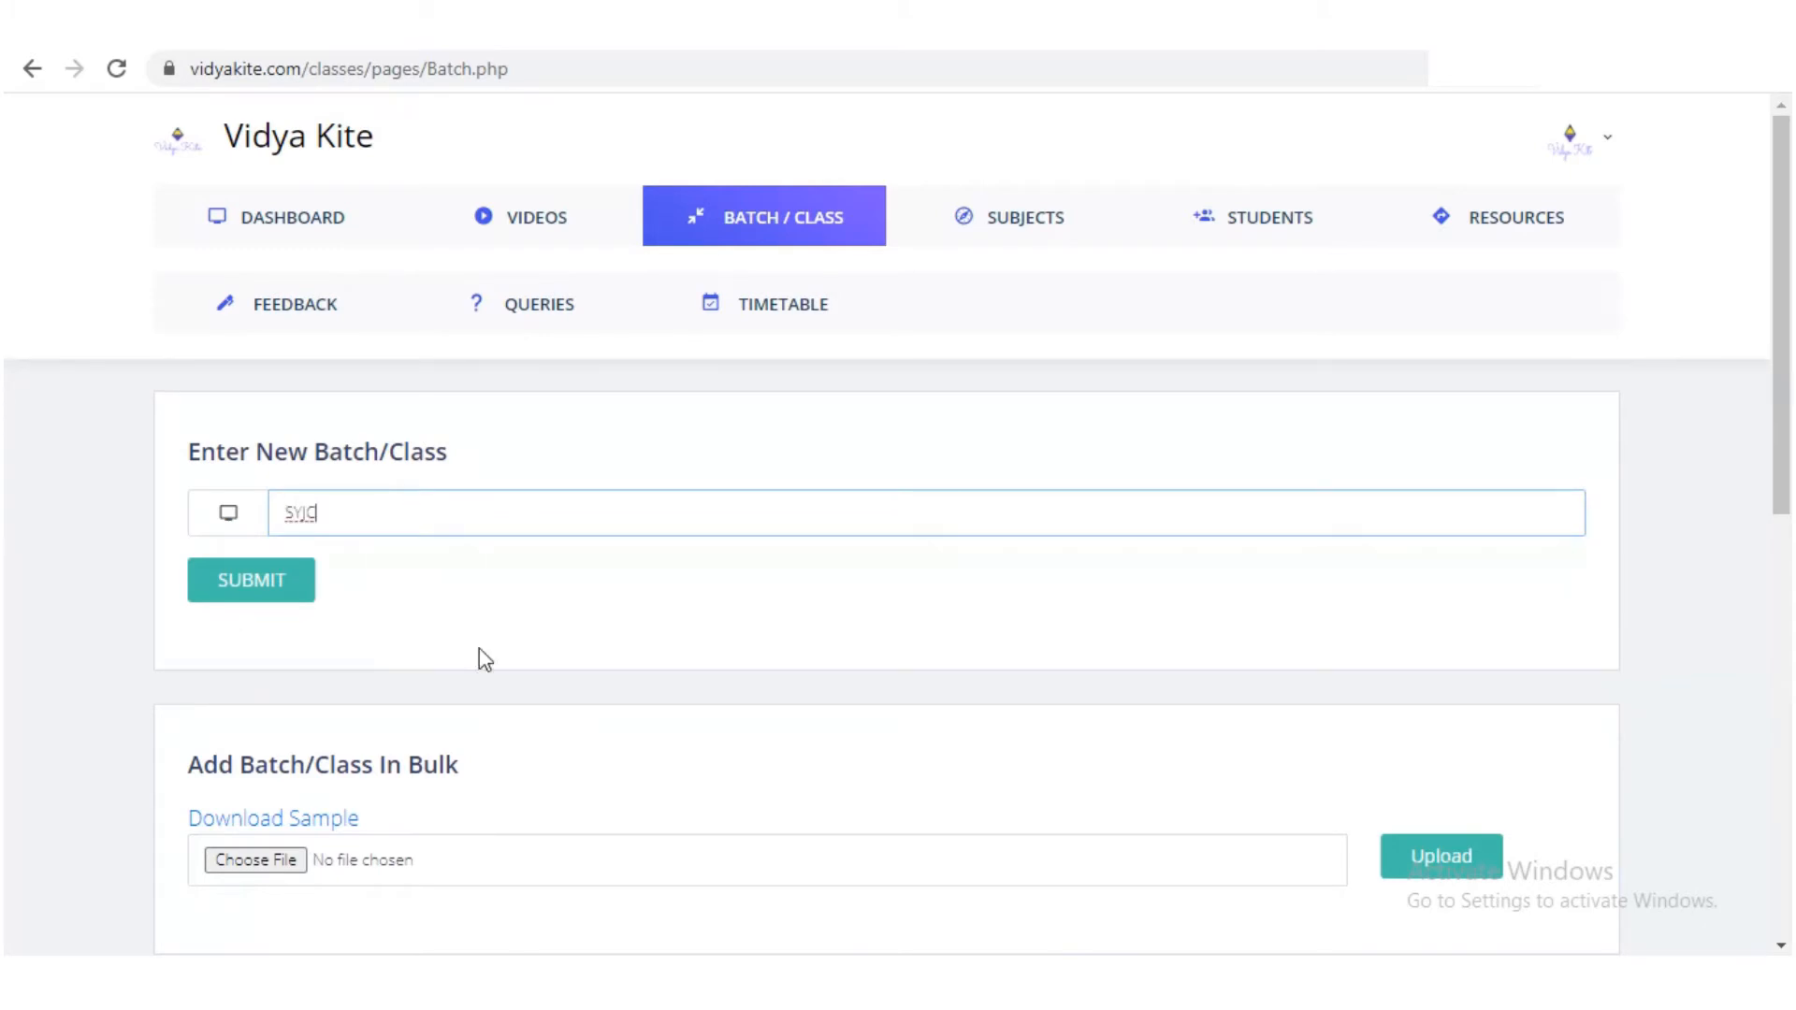
drag(1780, 384, 1780, 530)
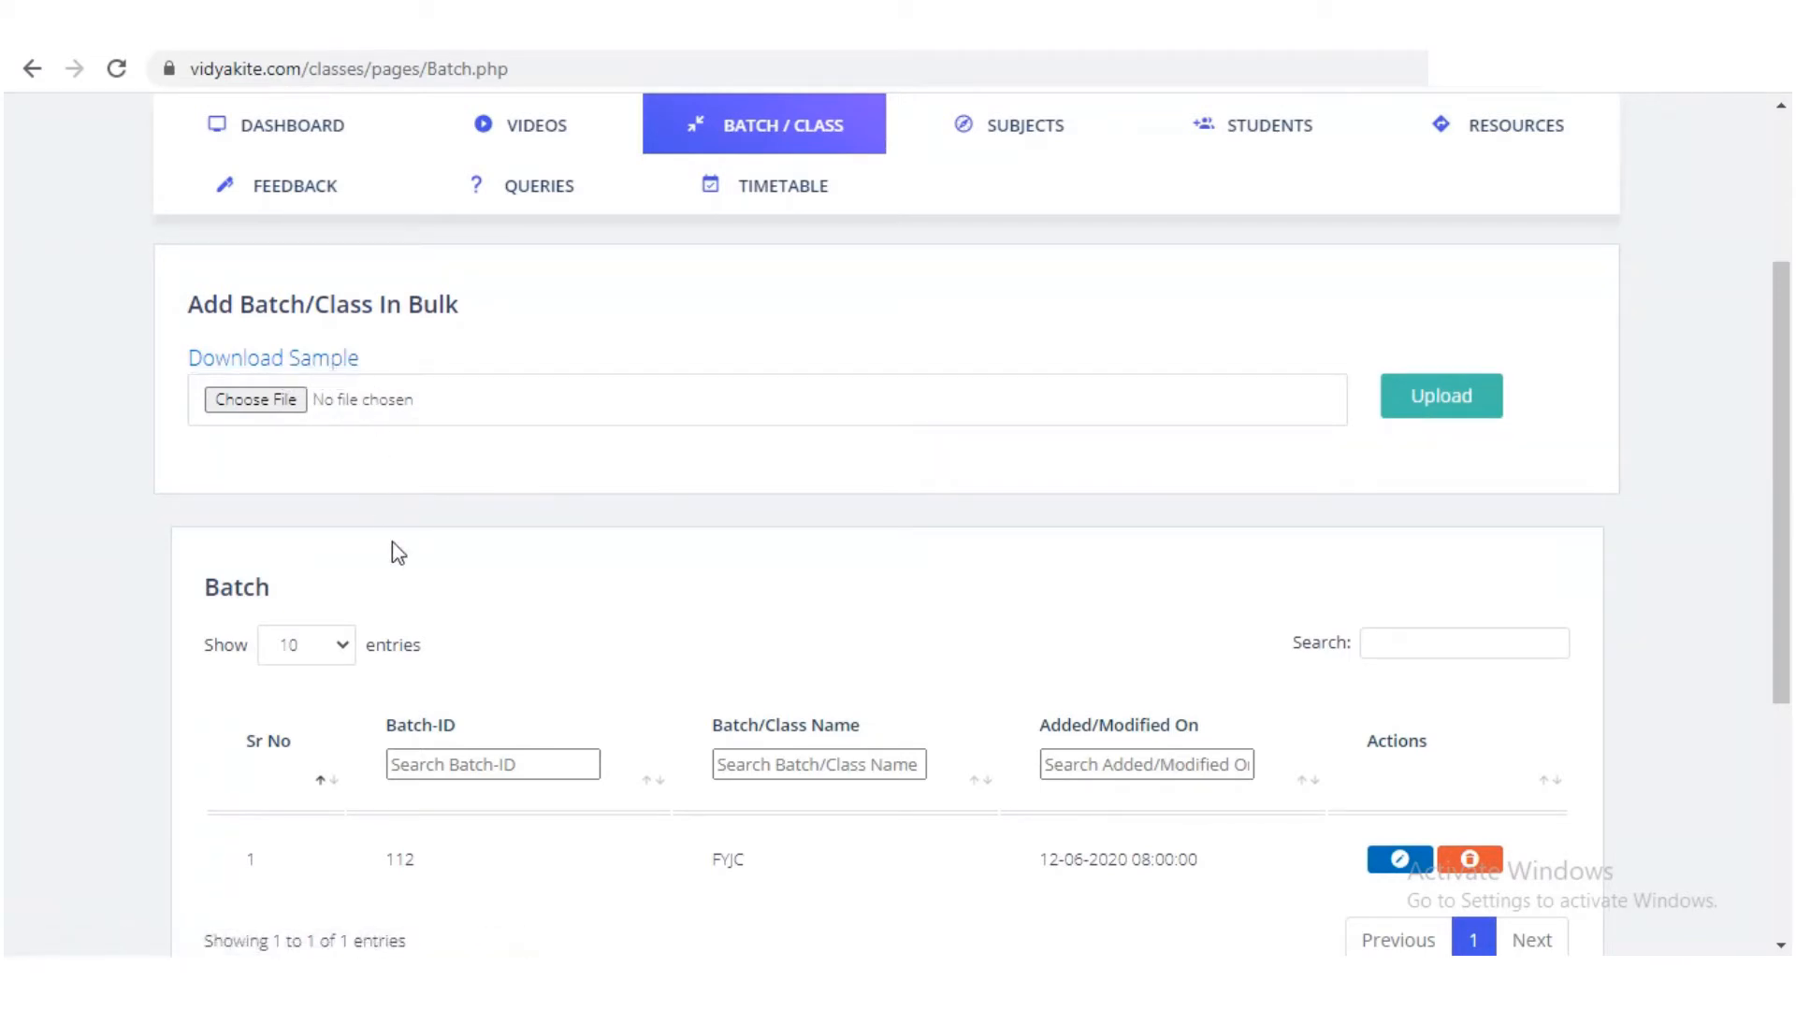
Step: Scroll down the Batch/Class page
scroll(403, 594, down, 2)
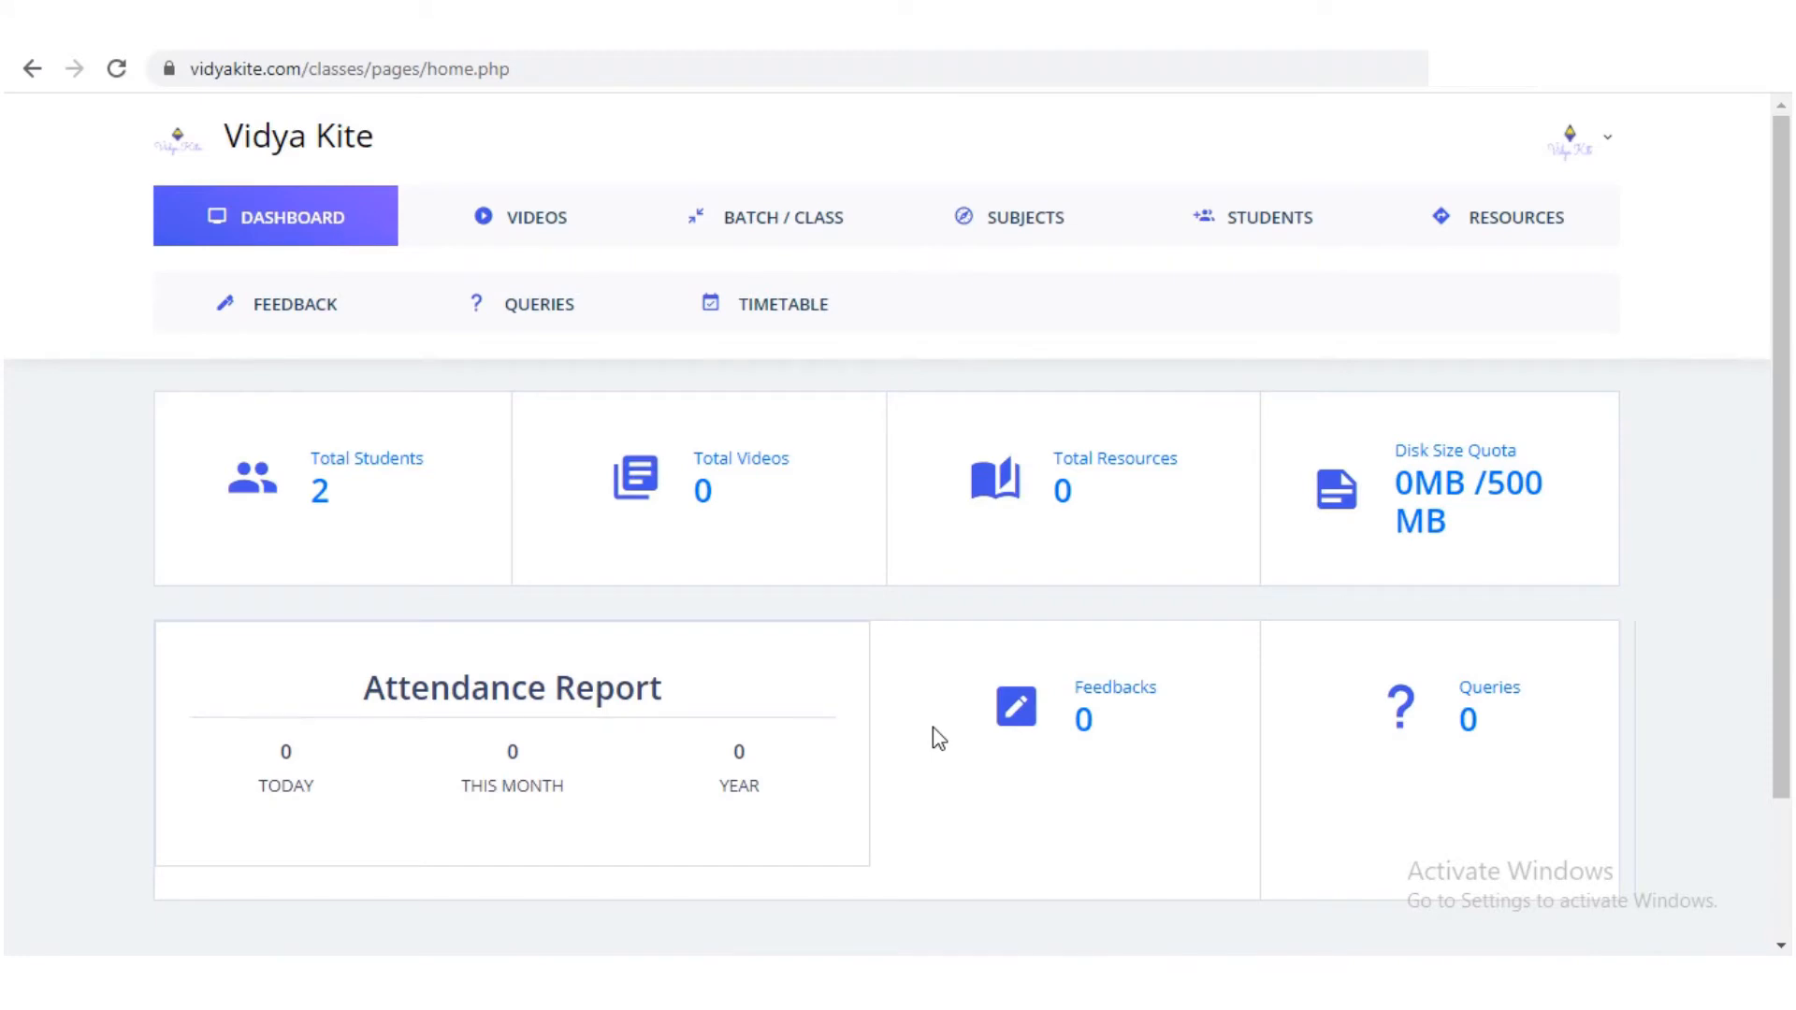
click(1060, 229)
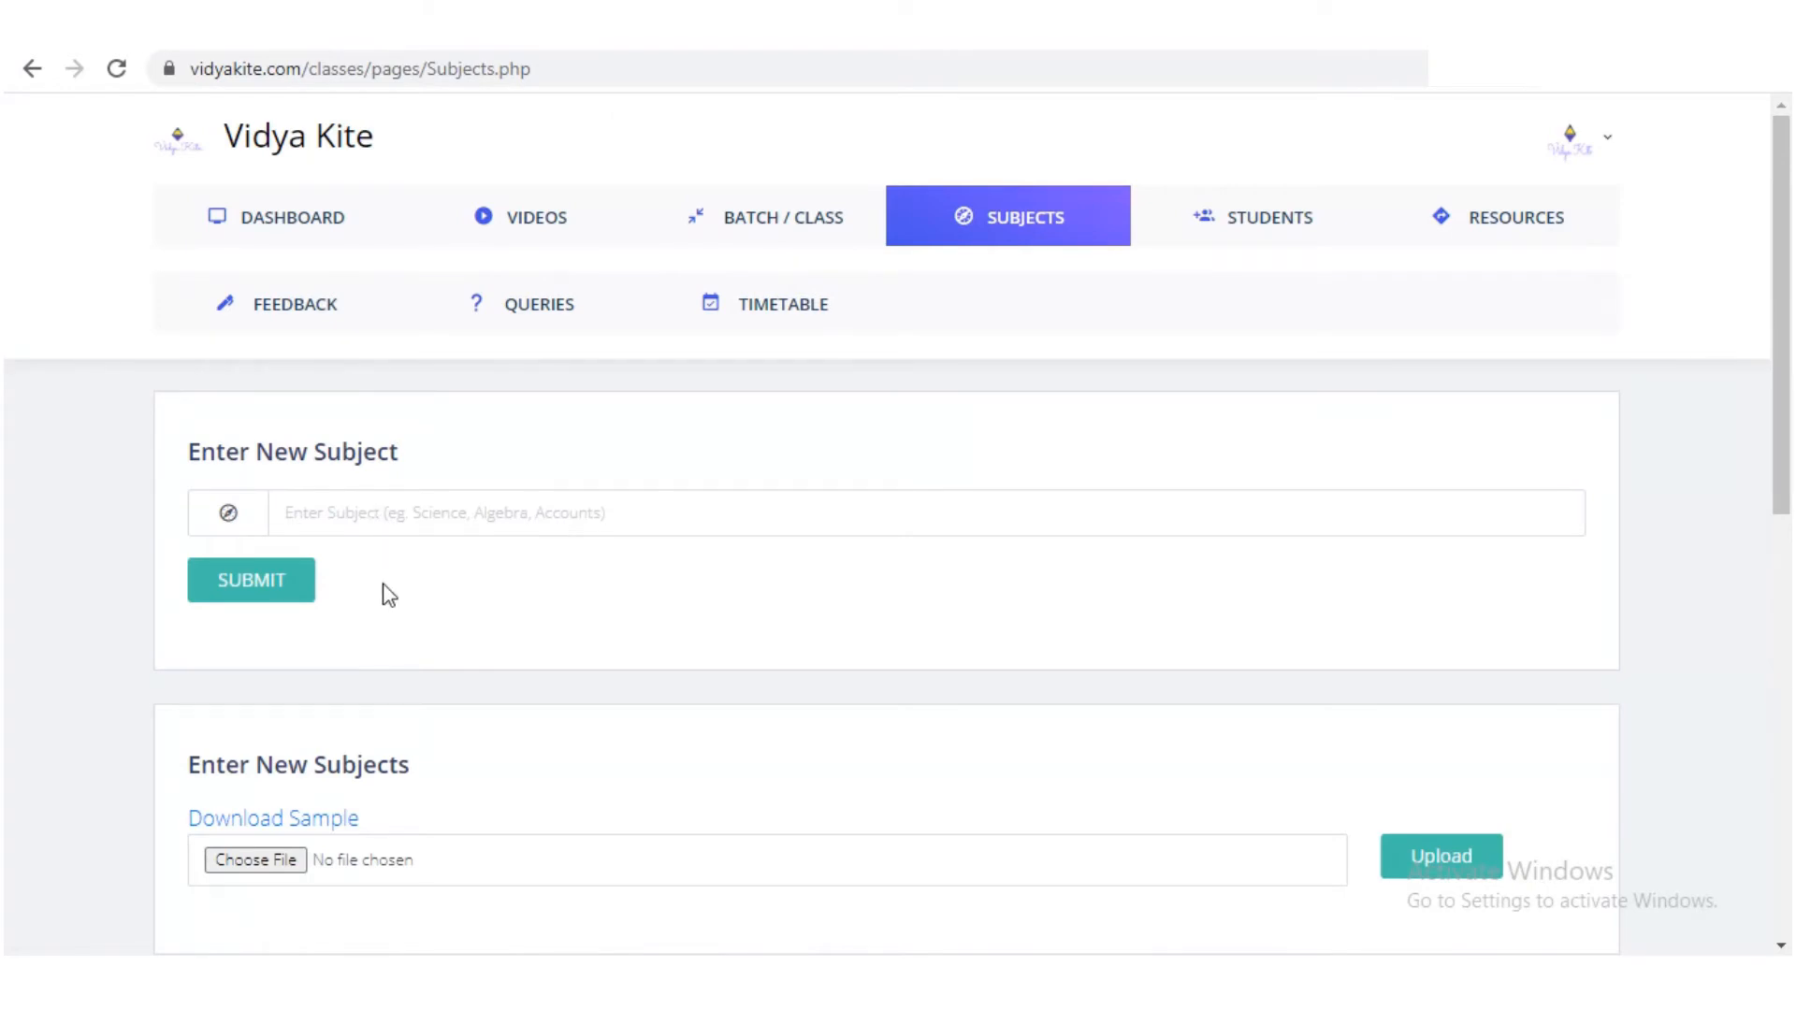
scroll(392, 633, down, 3)
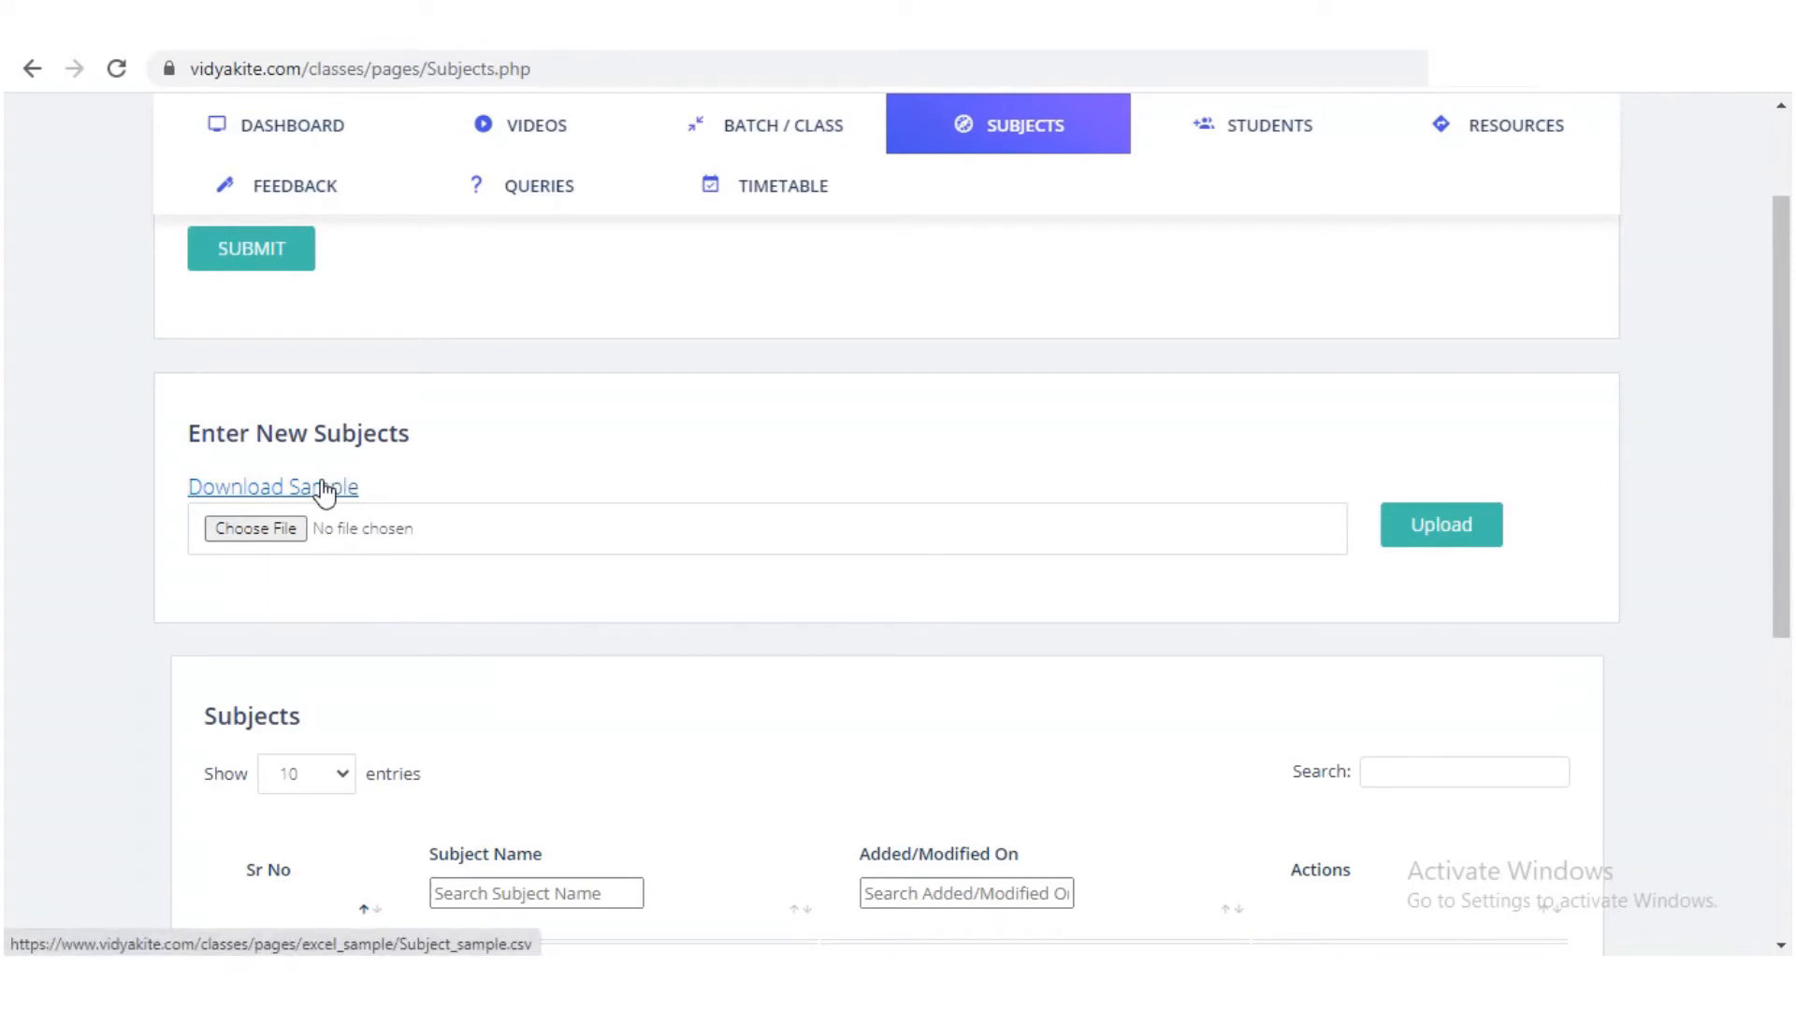
scroll(563, 486, down, 3)
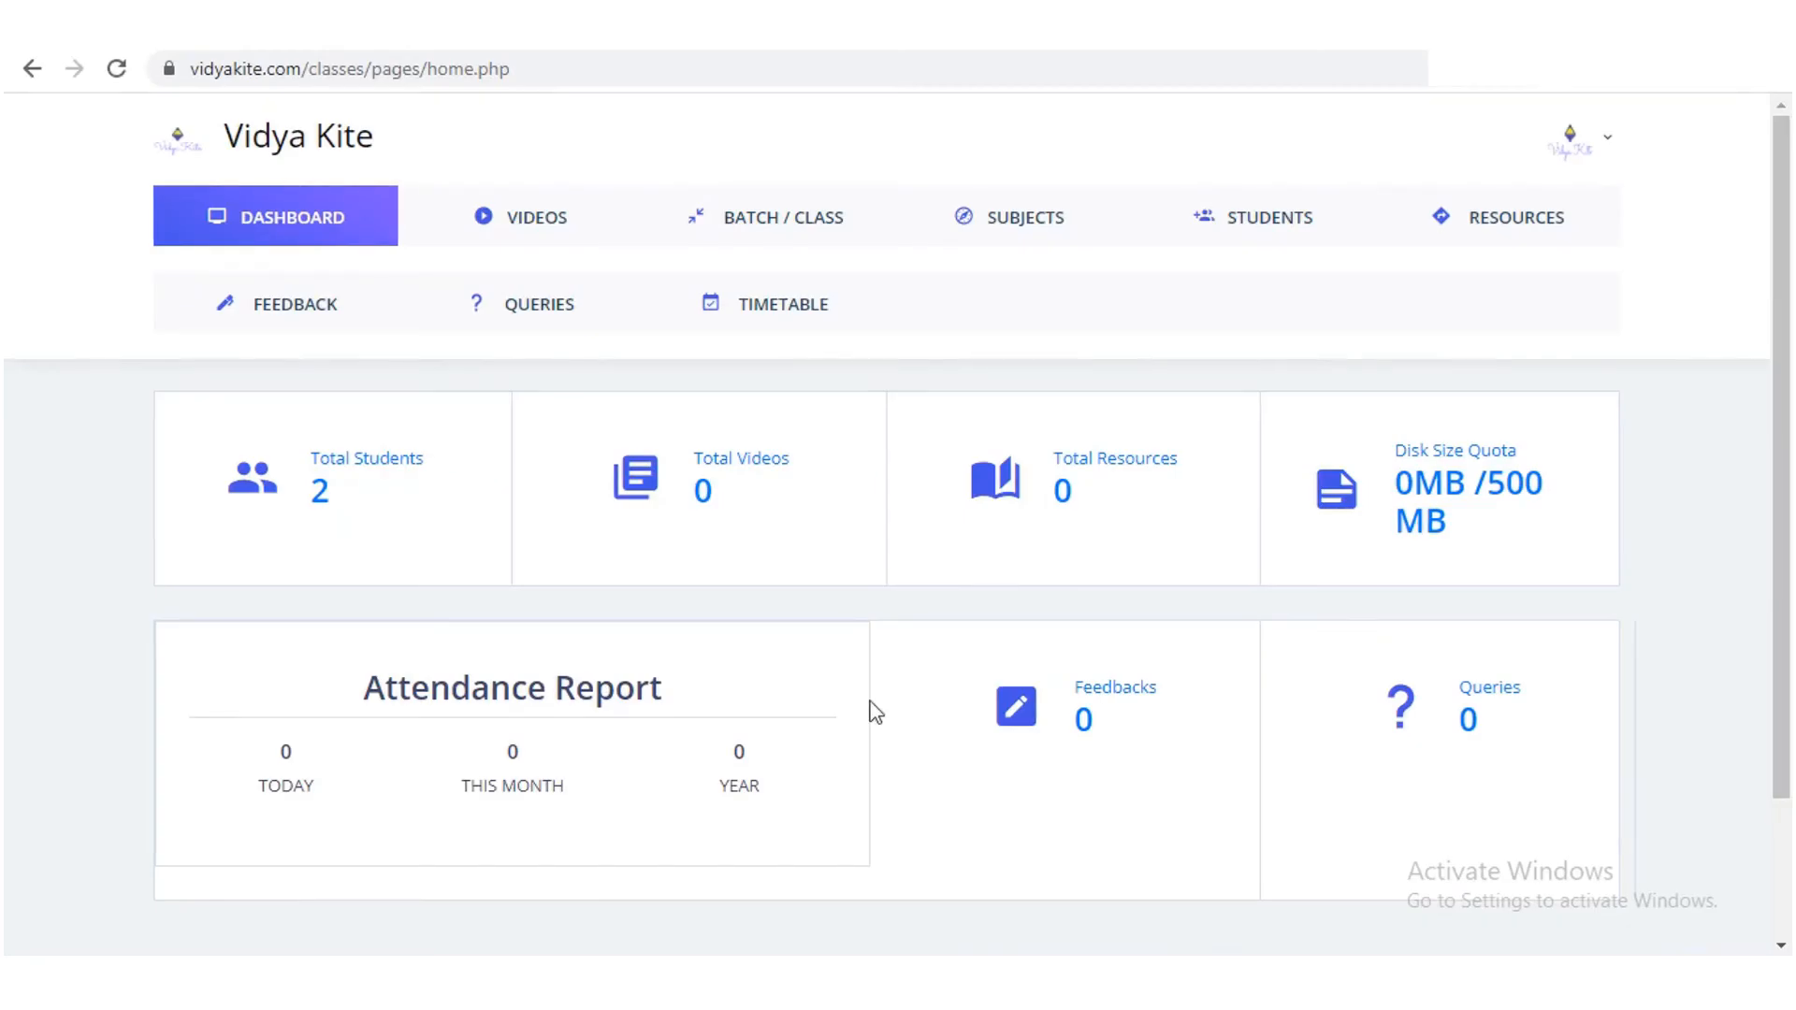
Step: Open the new video form and enter title Atom with description Chap 2
click(550, 232)
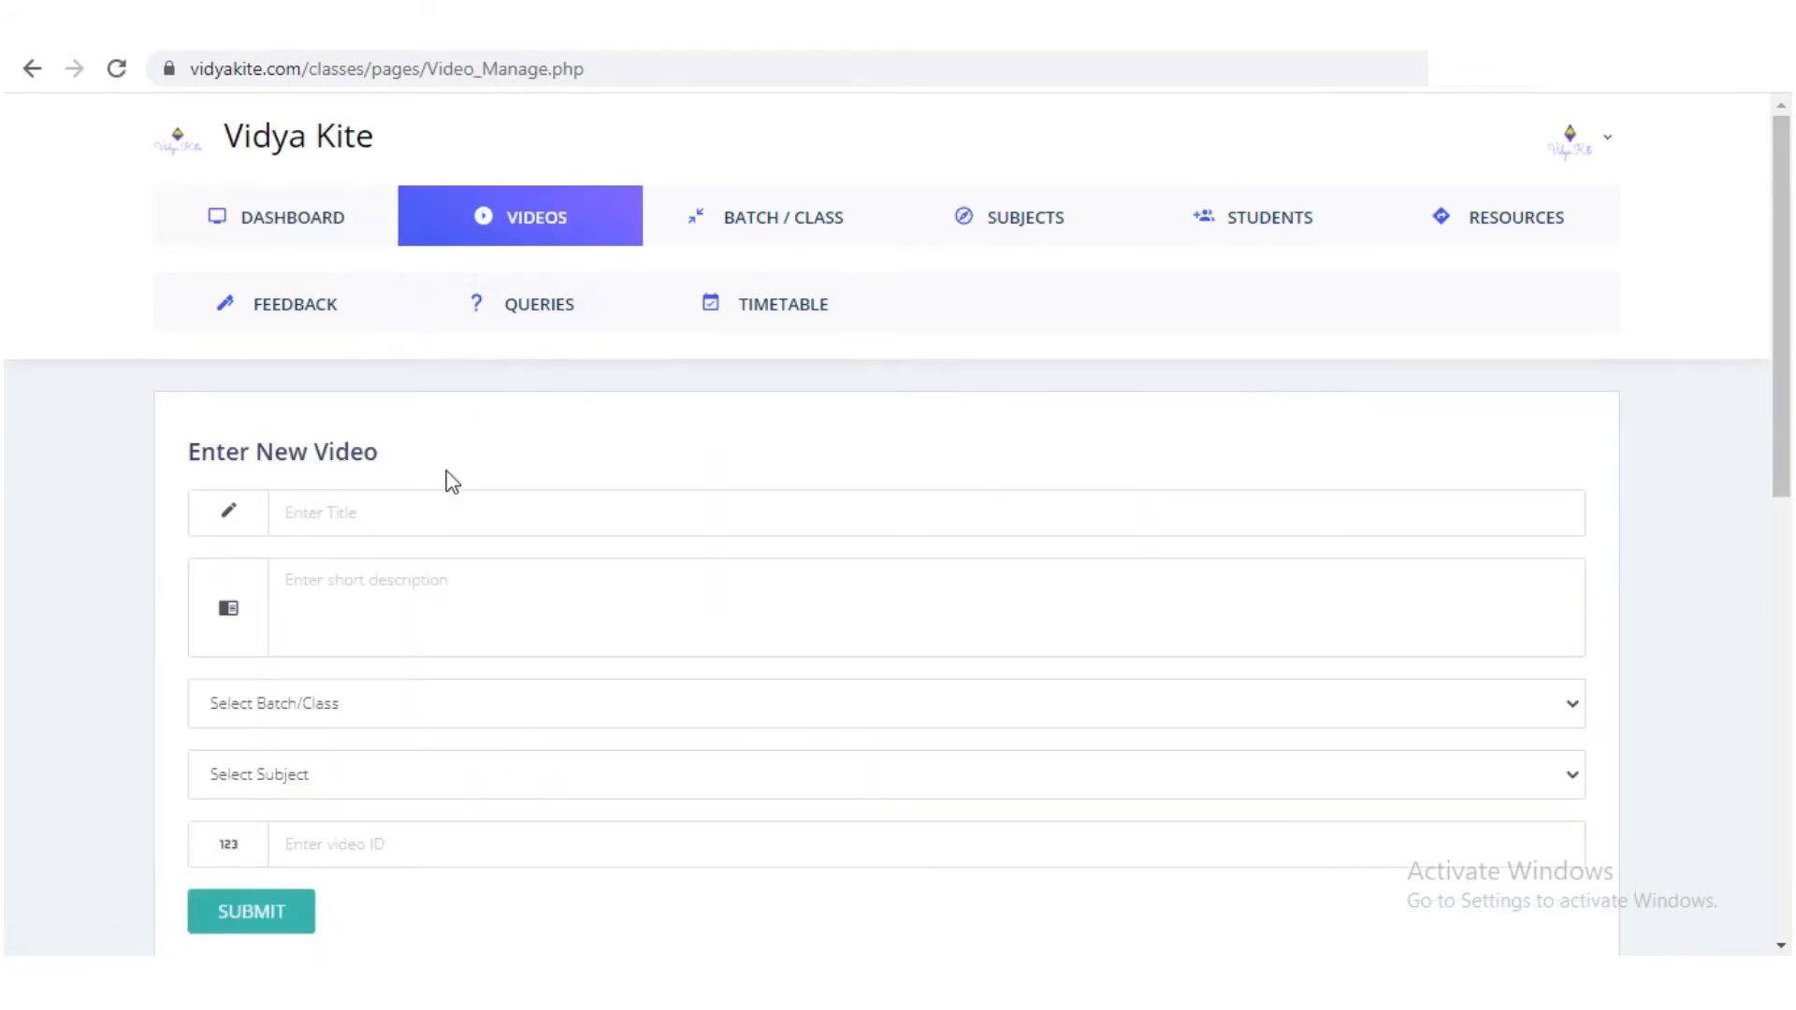
click(427, 507)
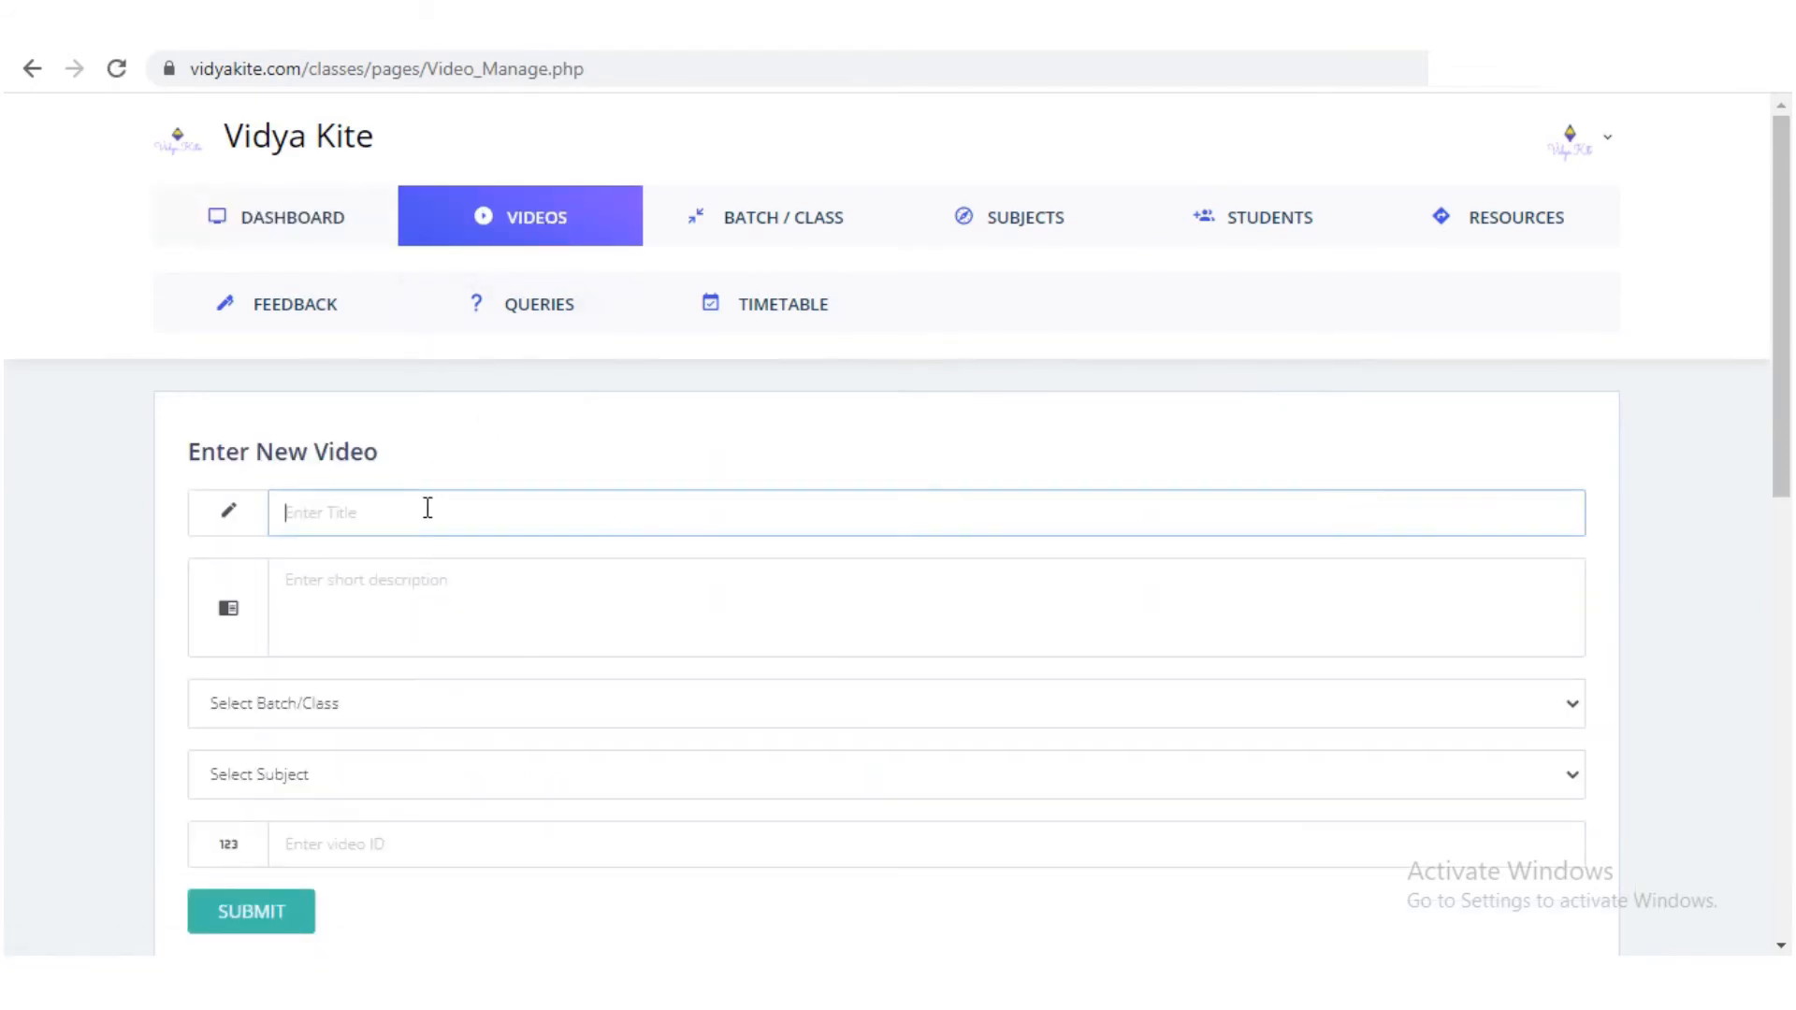
text(Media)
key(BackSpace)
key(BackSpace)
key(BackSpace)
key(BackSpace)
key(BackSpace)
text(Atc)
text(m)
click(365, 596)
text(Chap 2)
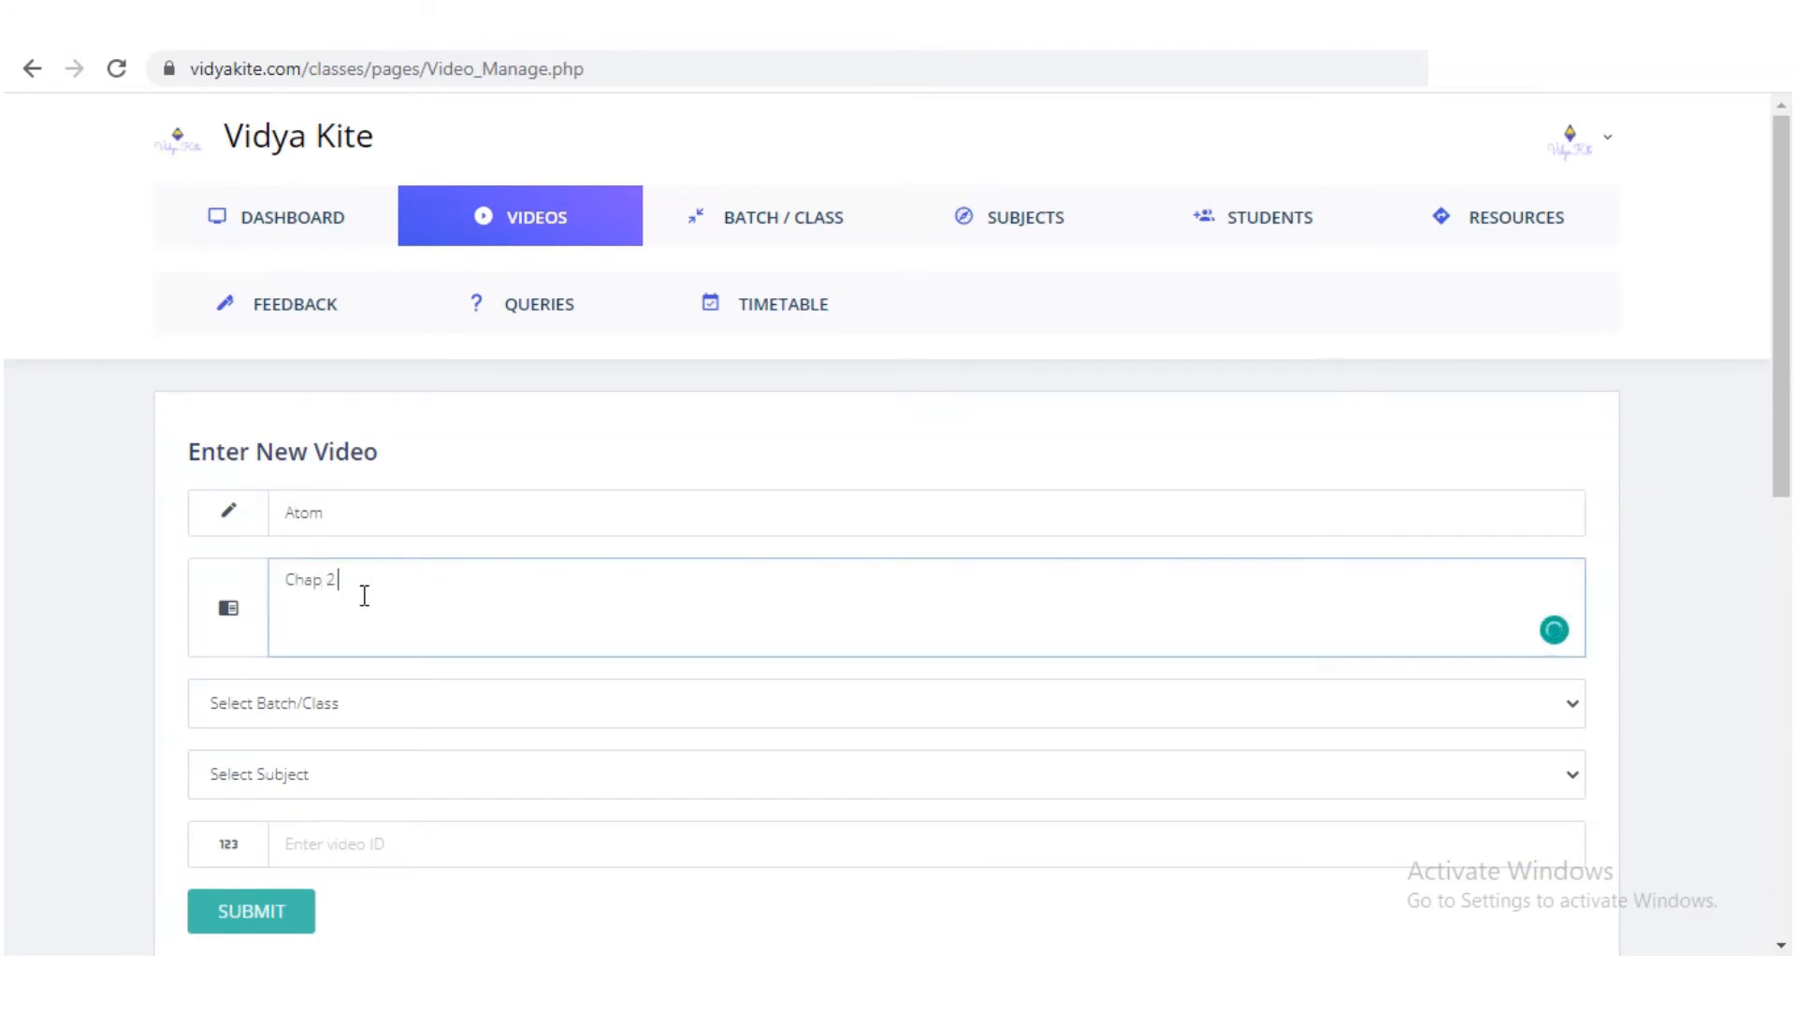
Step: Set batch FYJC and subject Science, paste the YouTube link as Video ID, and submit
click(343, 718)
click(337, 806)
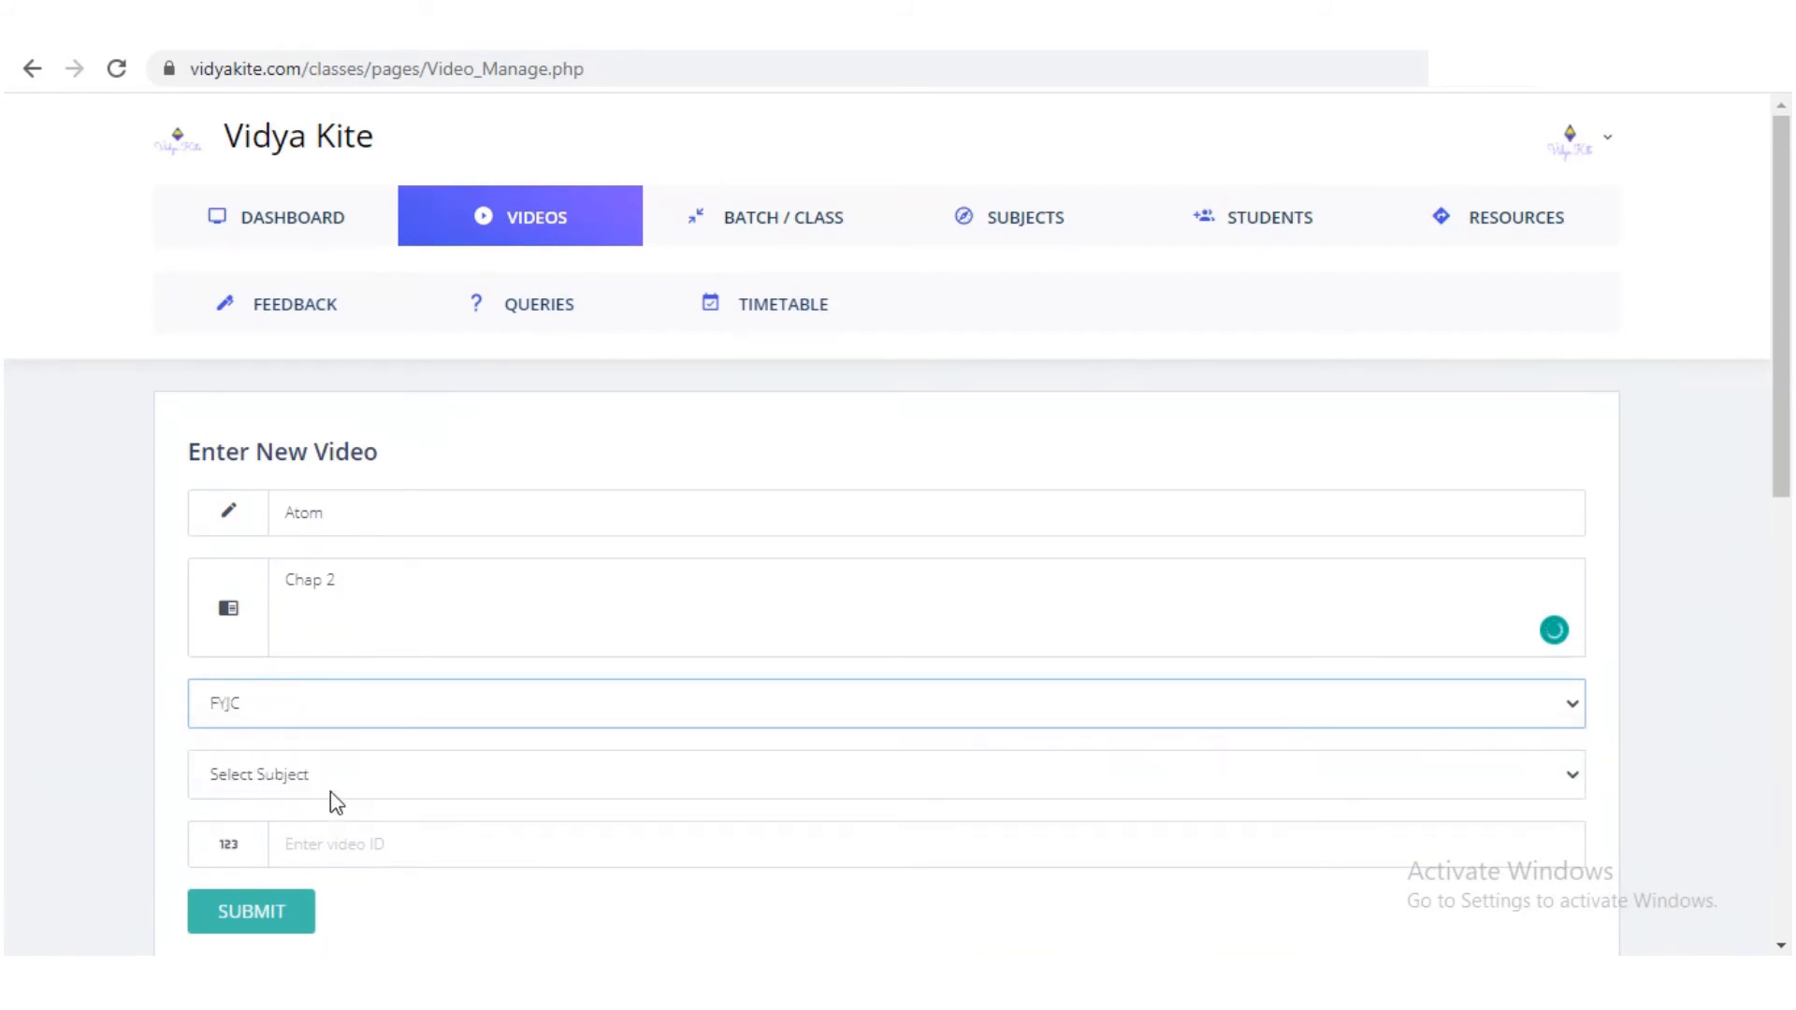
click(329, 784)
click(320, 880)
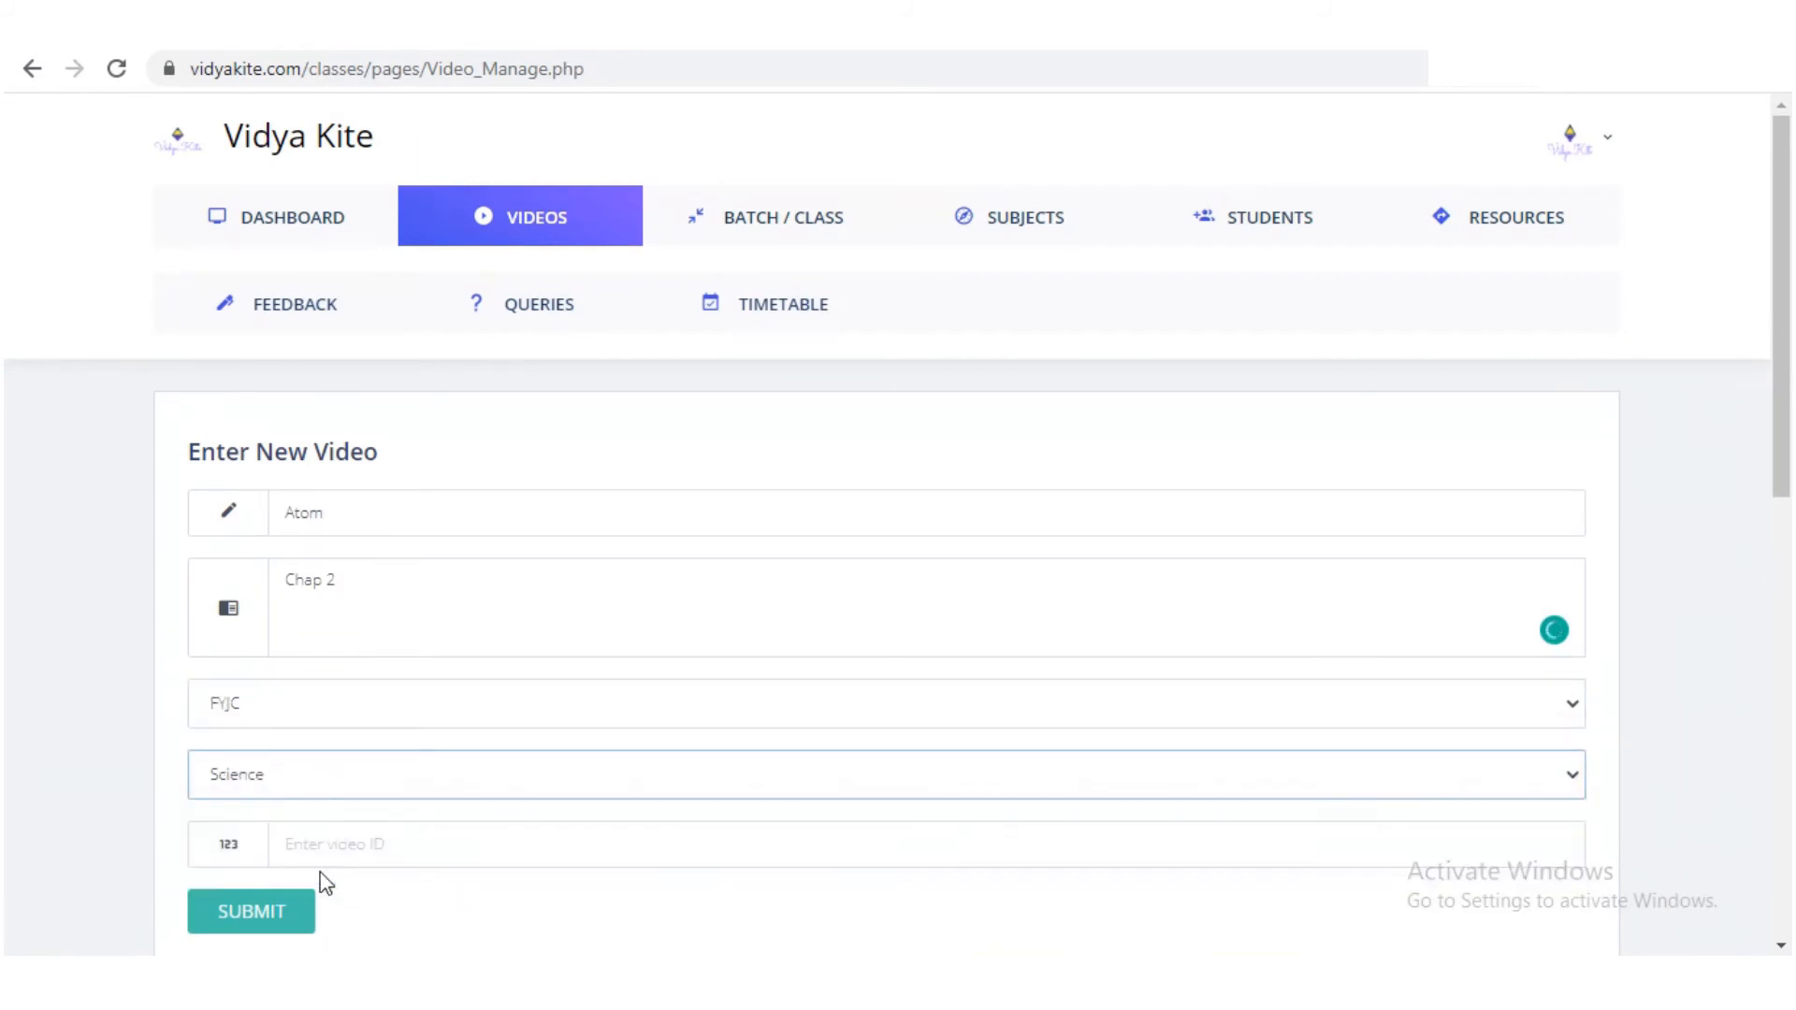
click(337, 847)
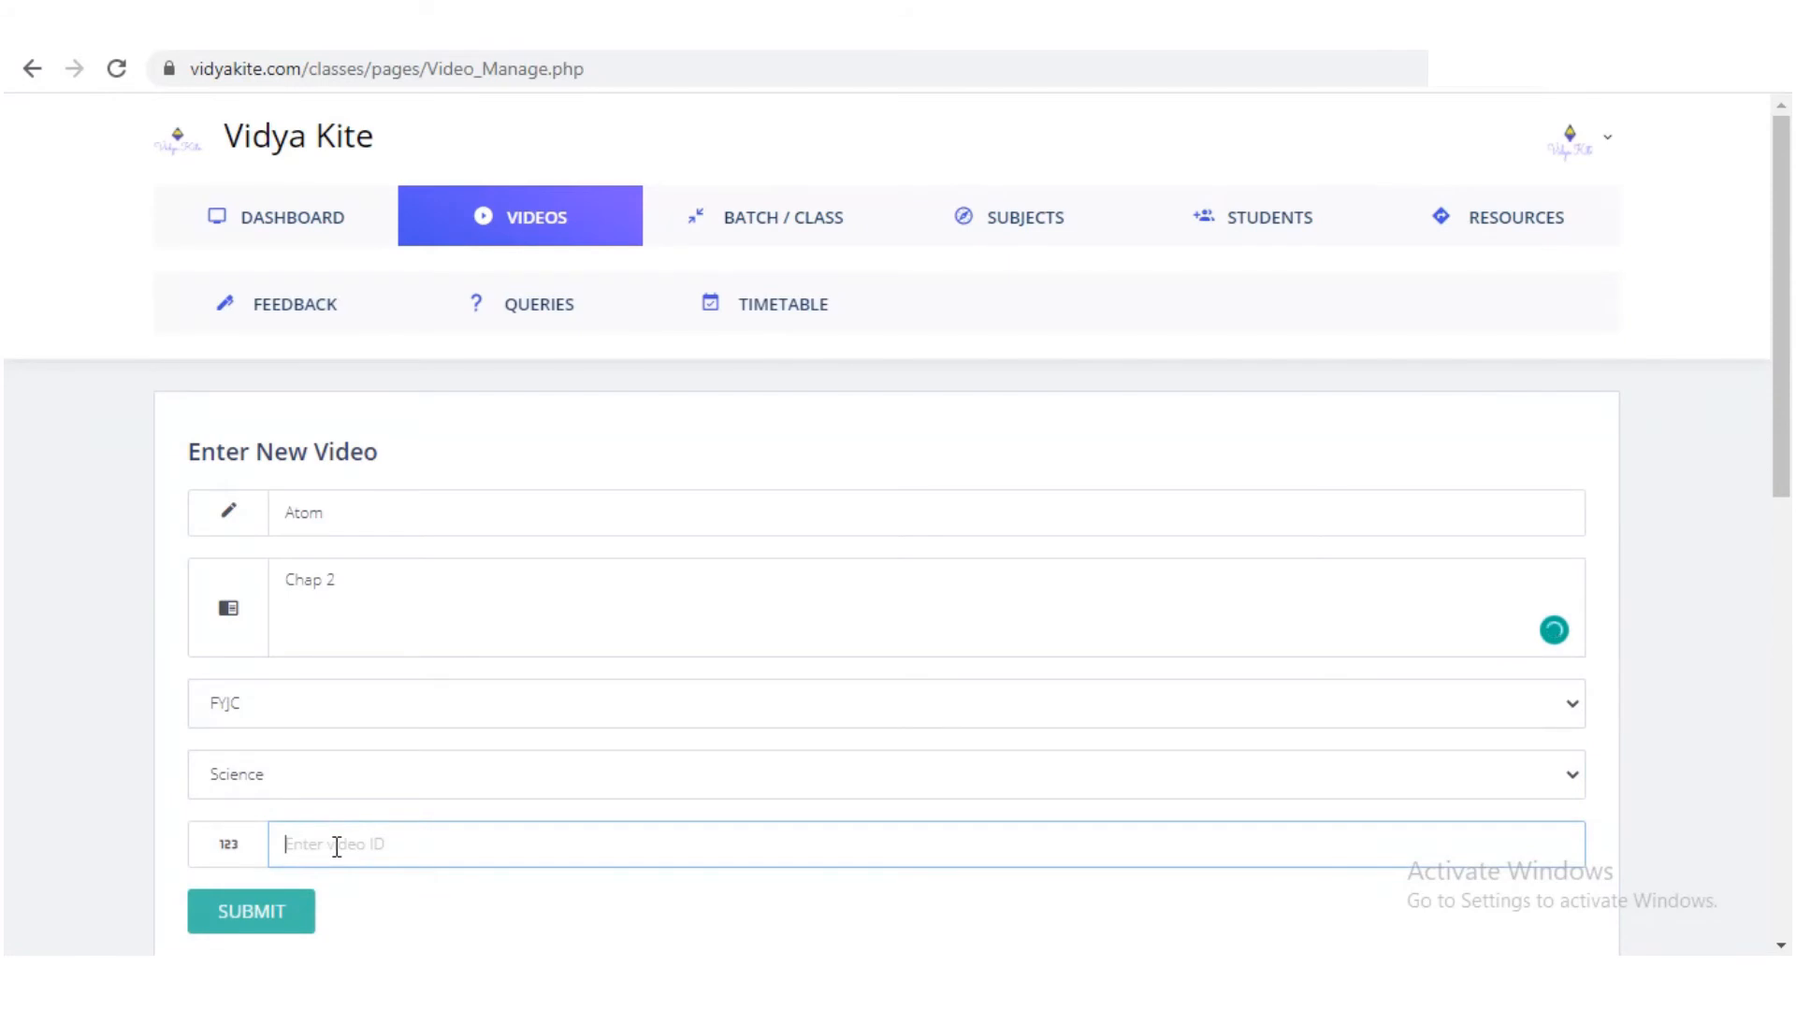
text(https://youtu.be/ZhqzBPKCWSU)
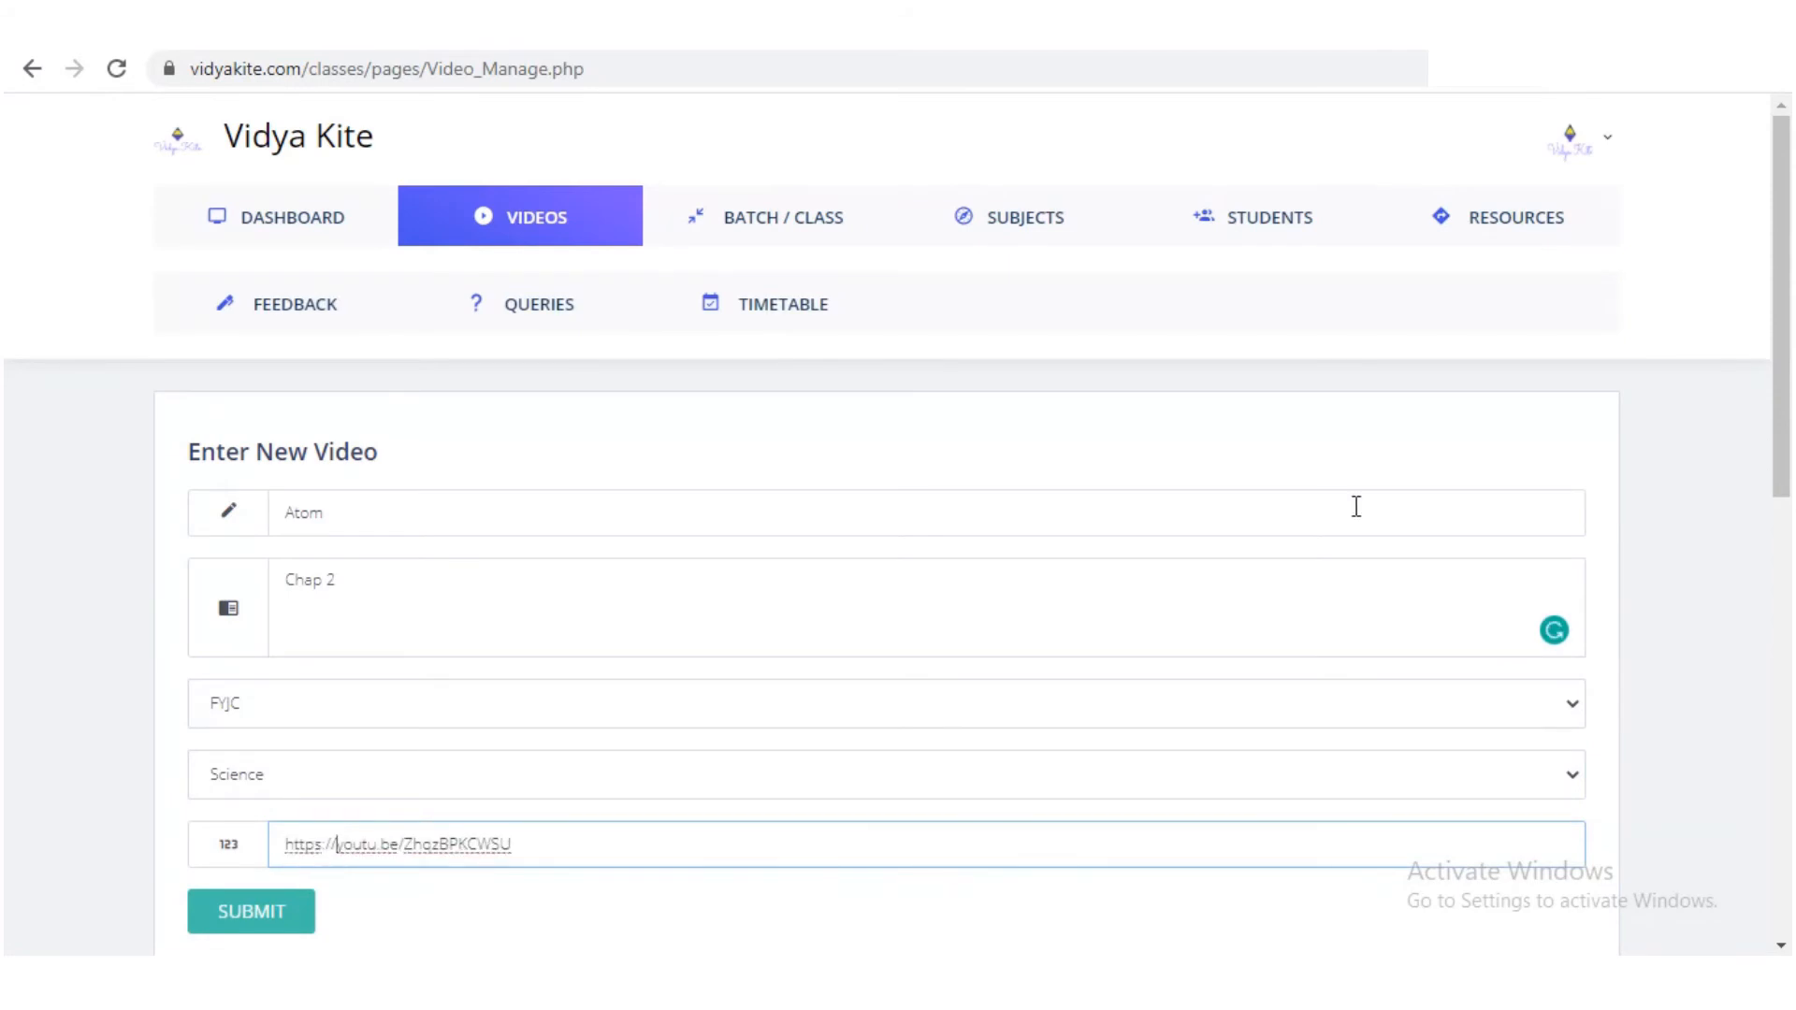
drag(1780, 267, 1780, 349)
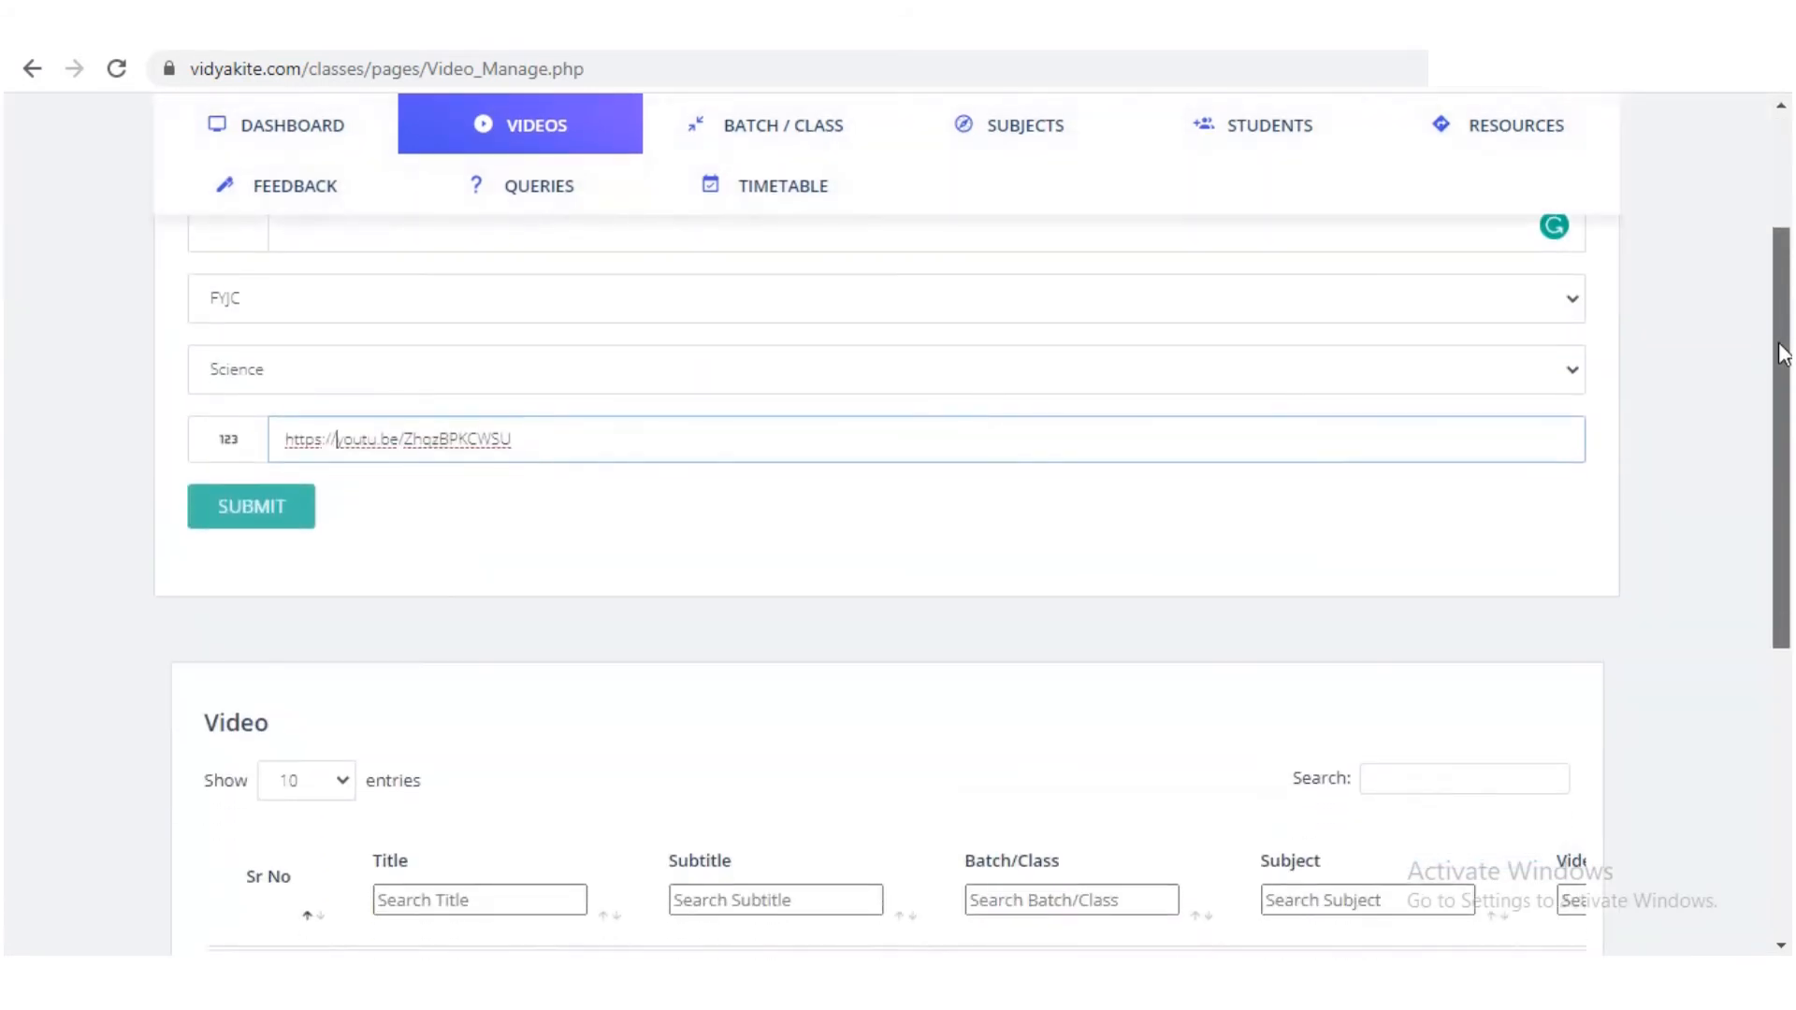
click(243, 519)
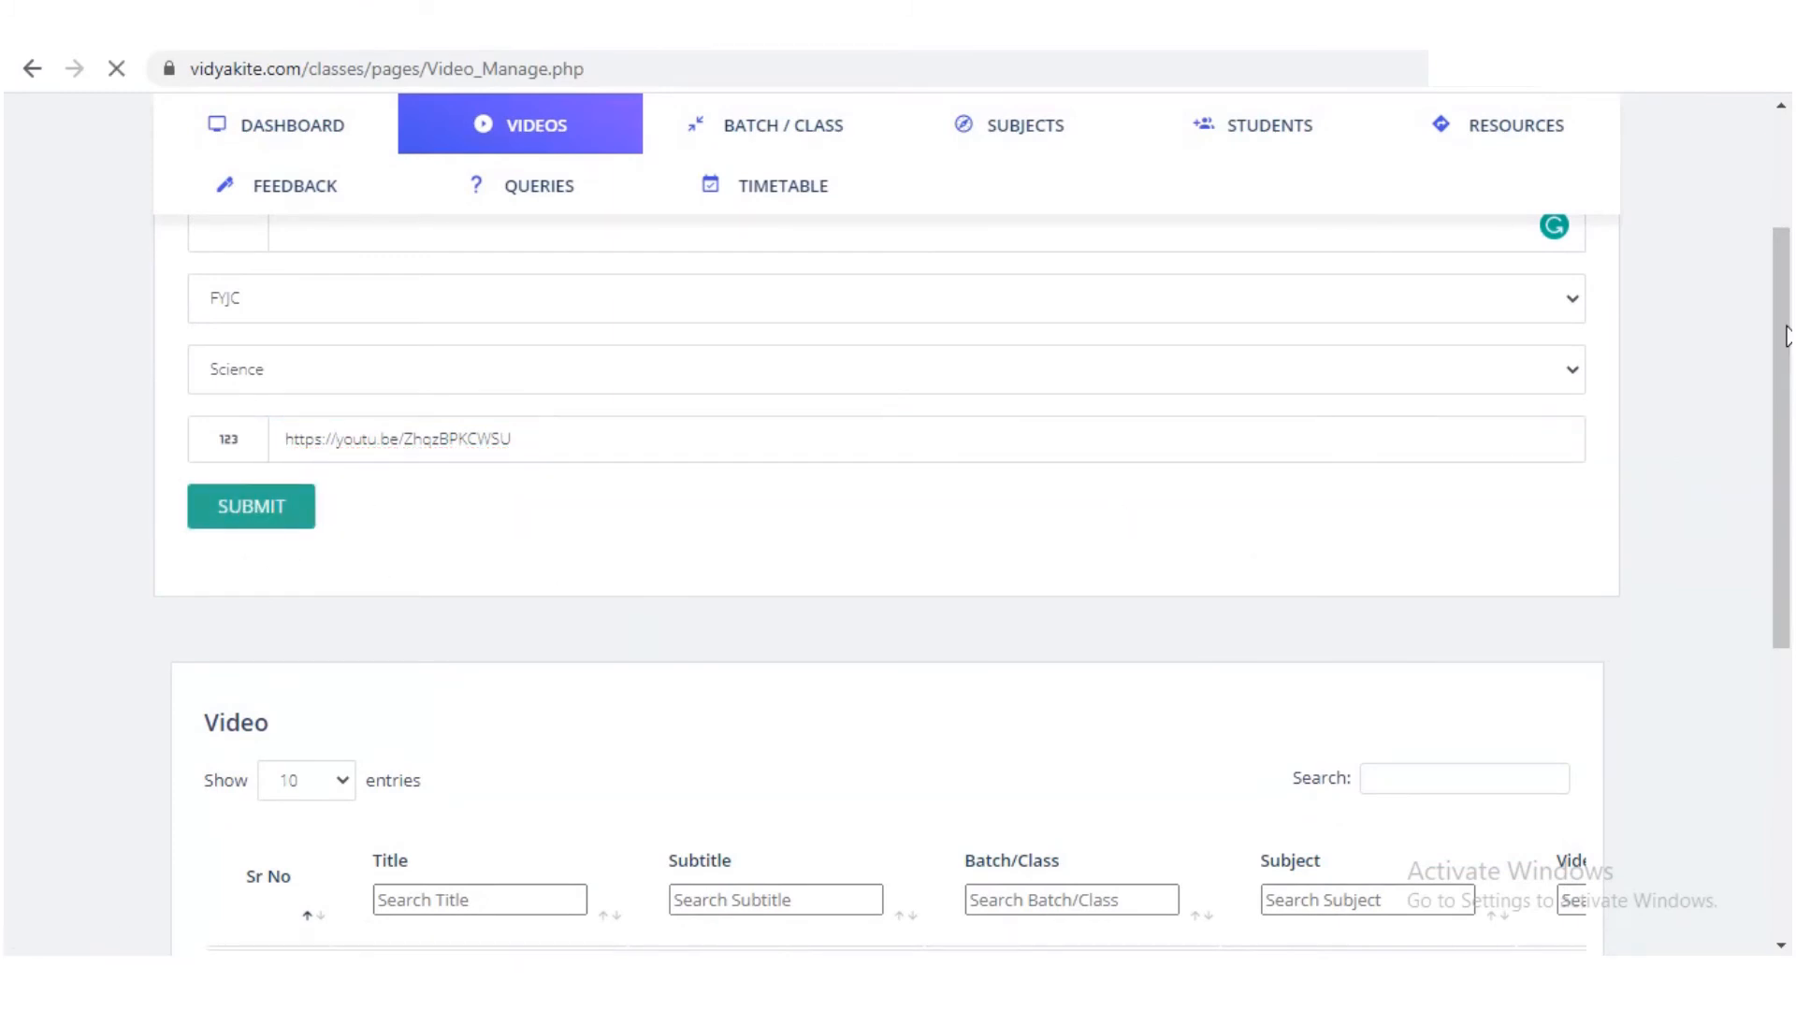
Step: Scroll the Video table to the Atom row's Actions column and delete that entry
drag(1787, 276, 1783, 553)
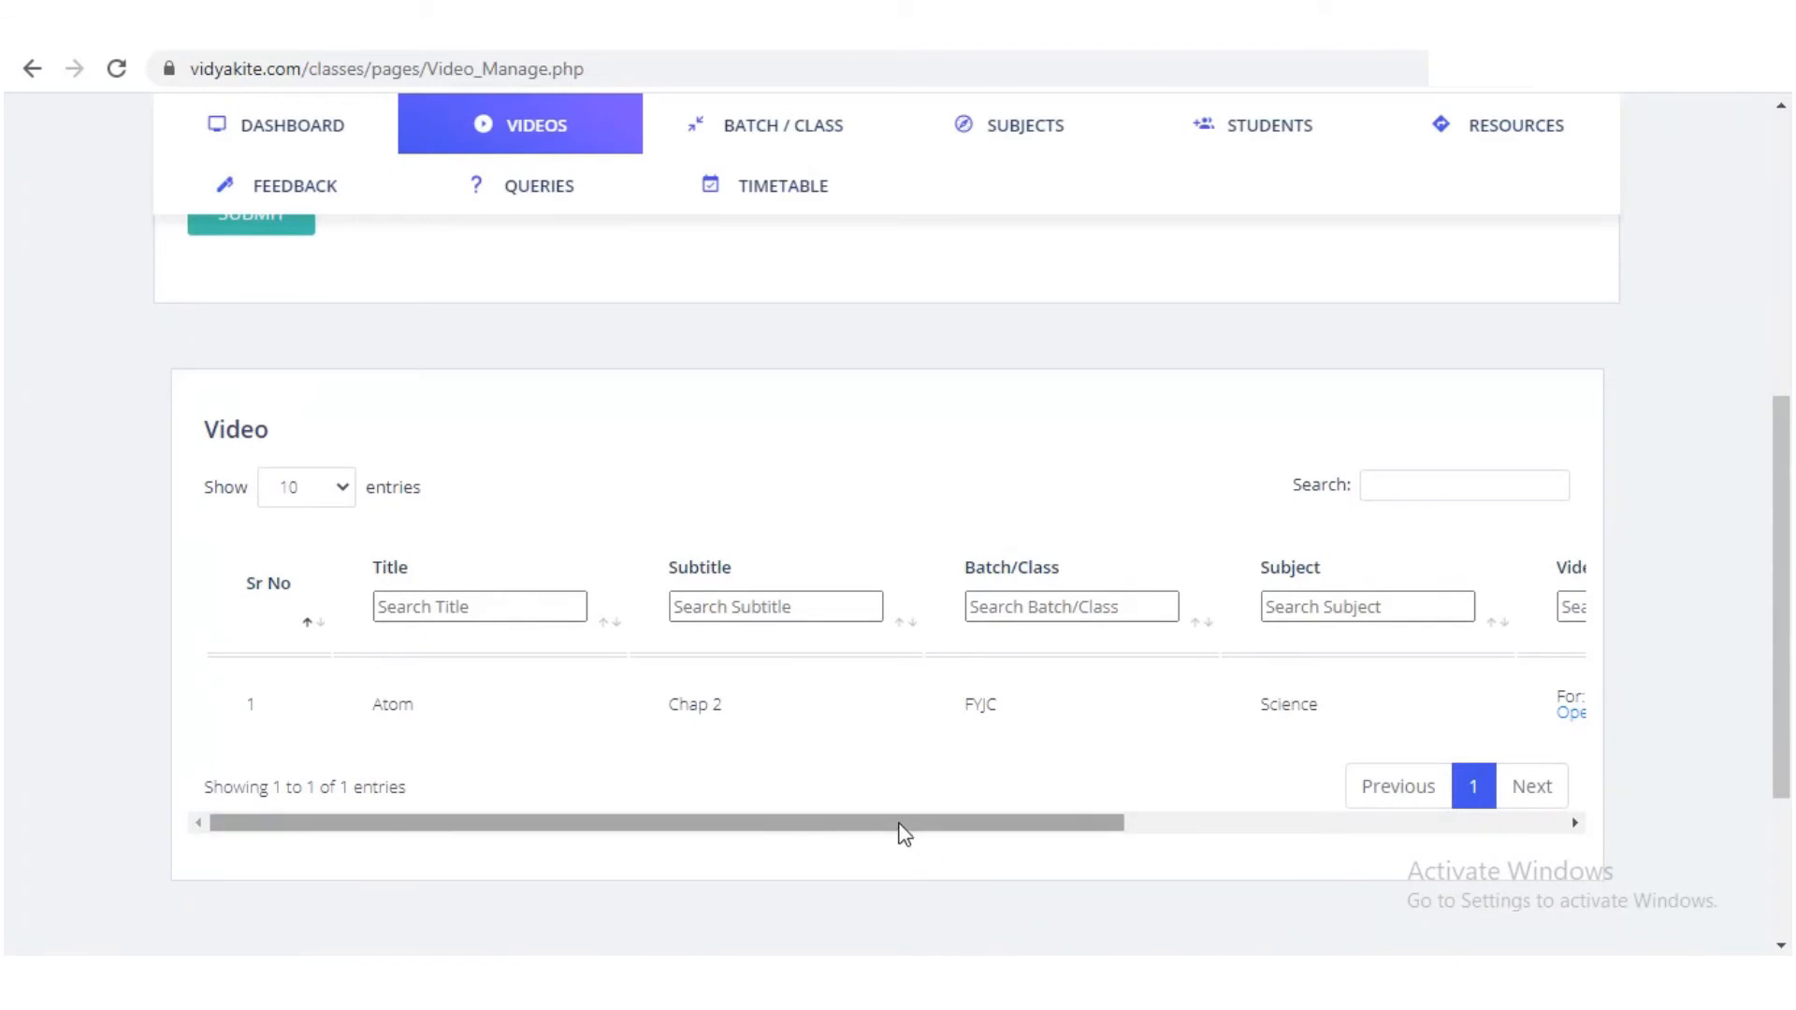
drag(901, 827, 1434, 815)
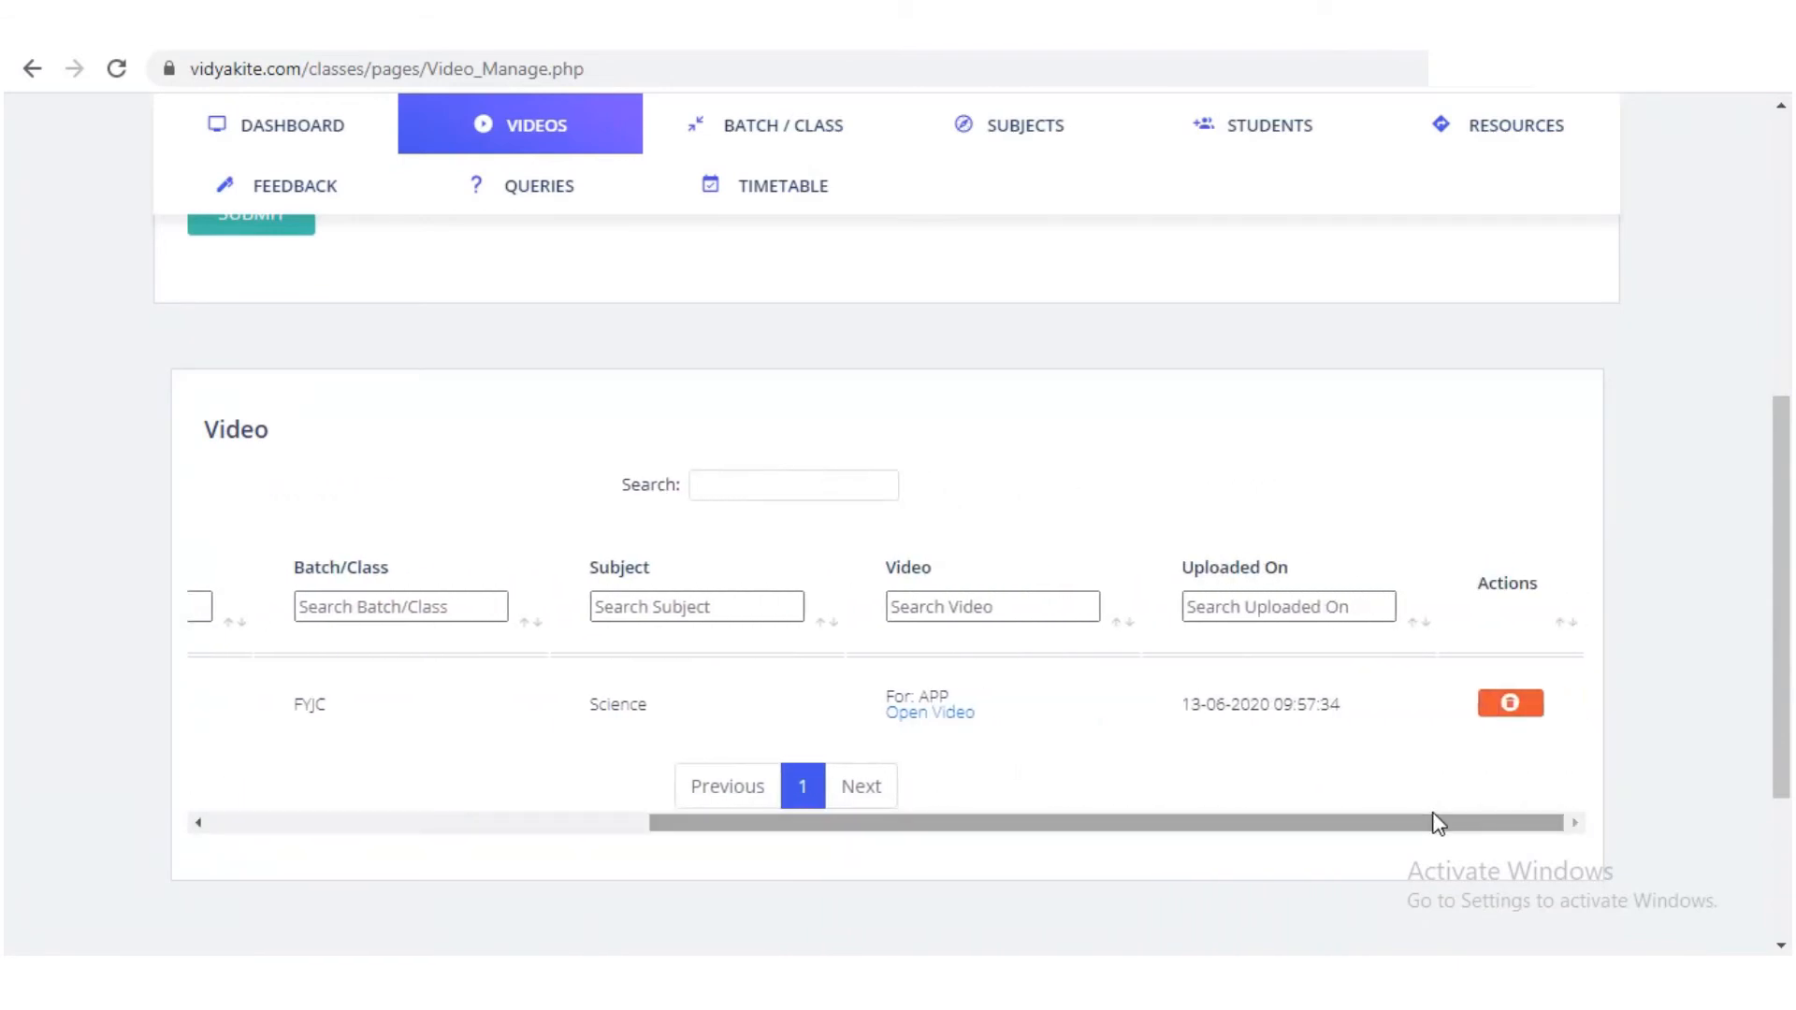
click(1513, 709)
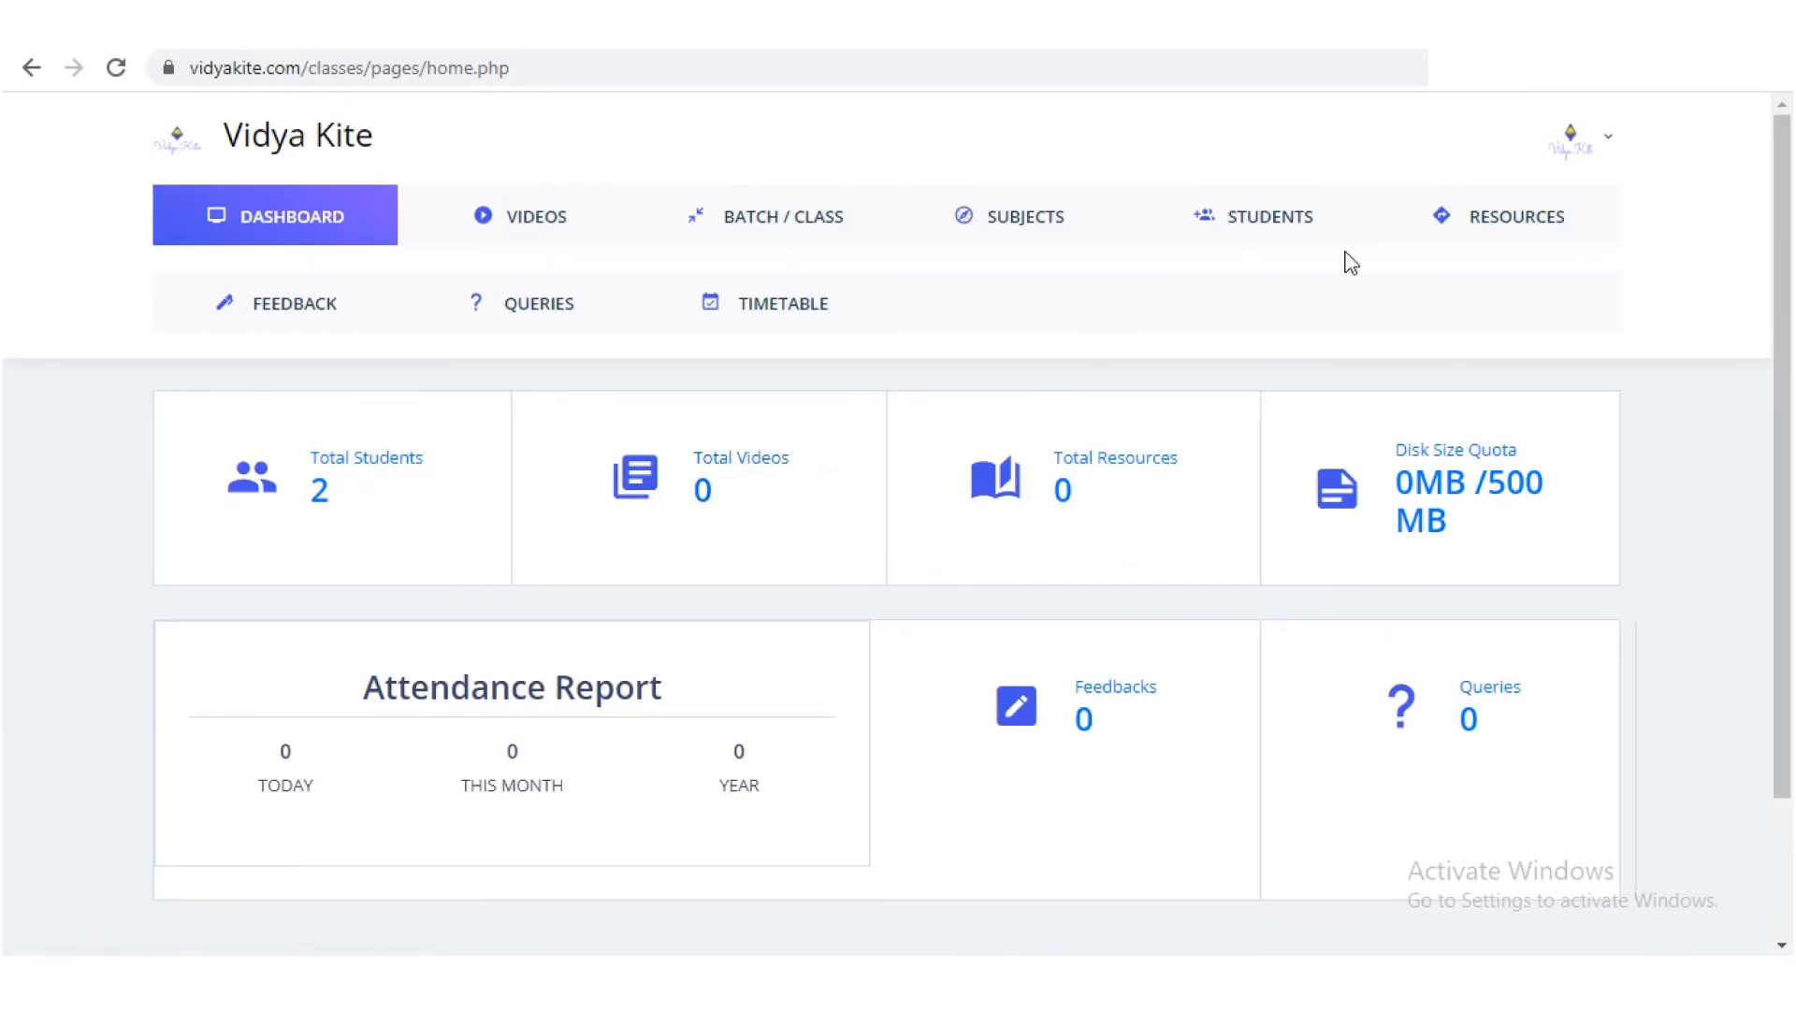
Step: Open Resources and step through the study material title, description and batch/class fields
click(1495, 221)
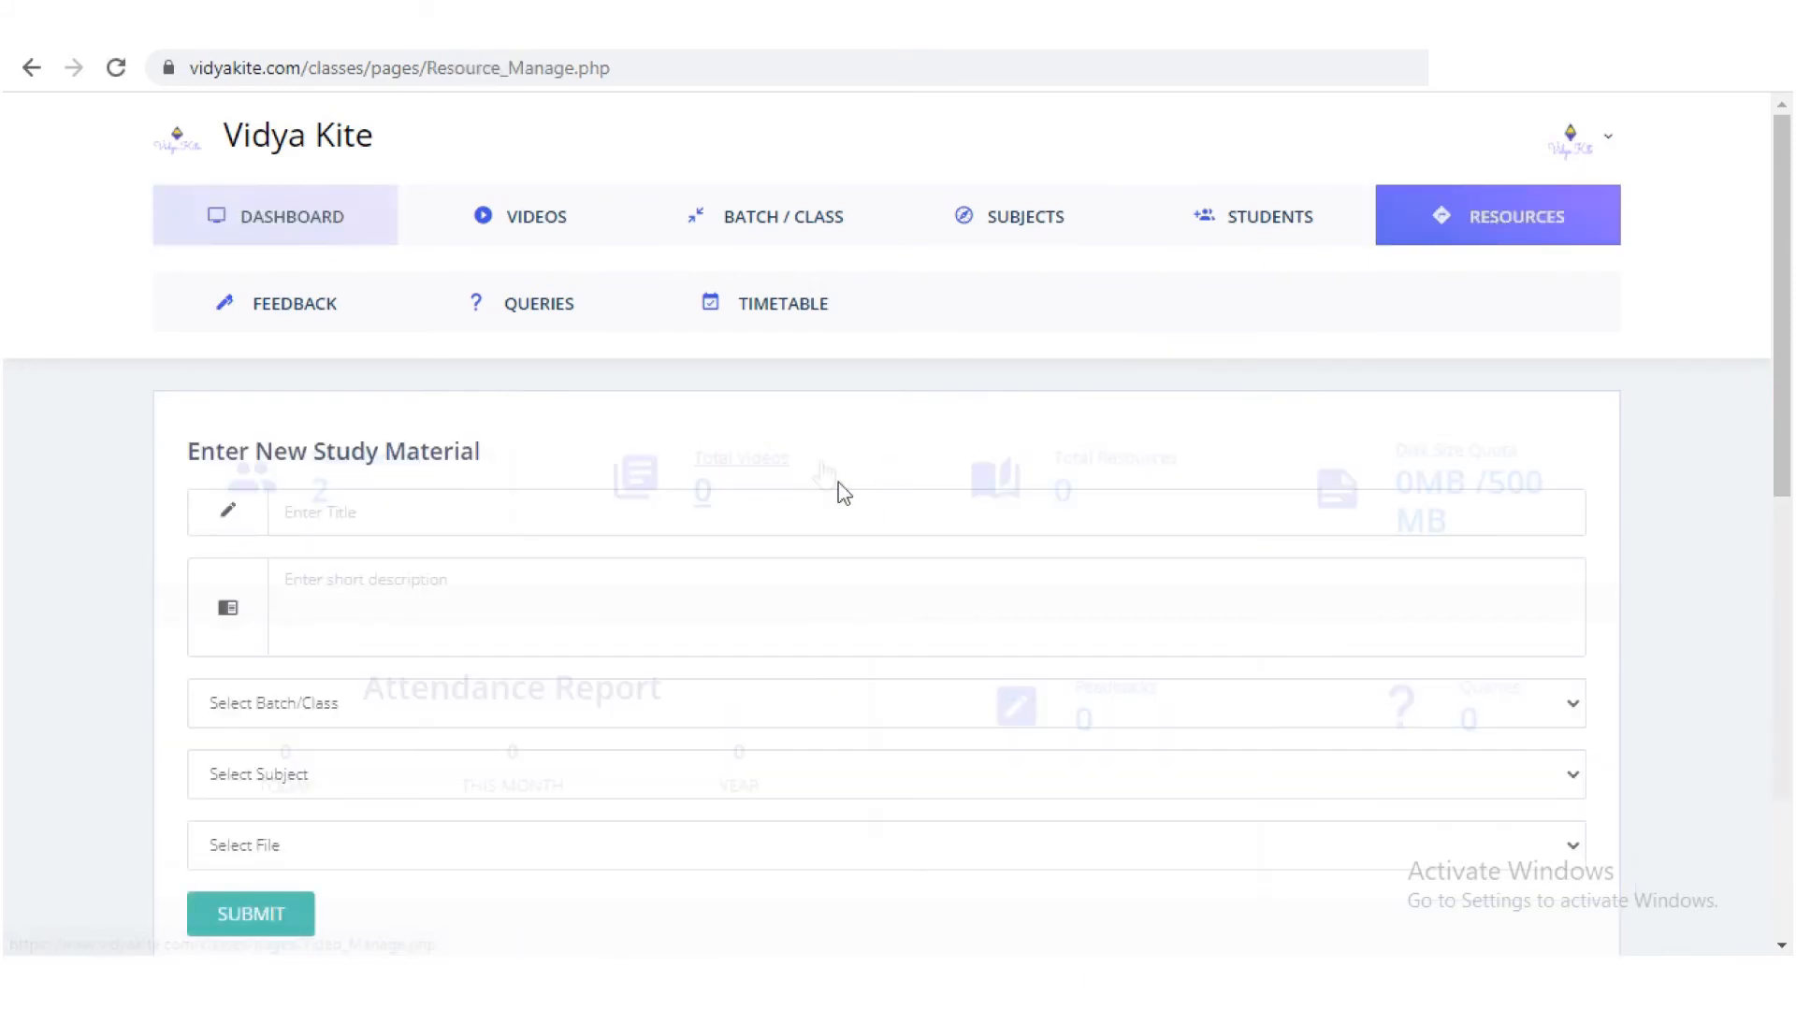
click(448, 503)
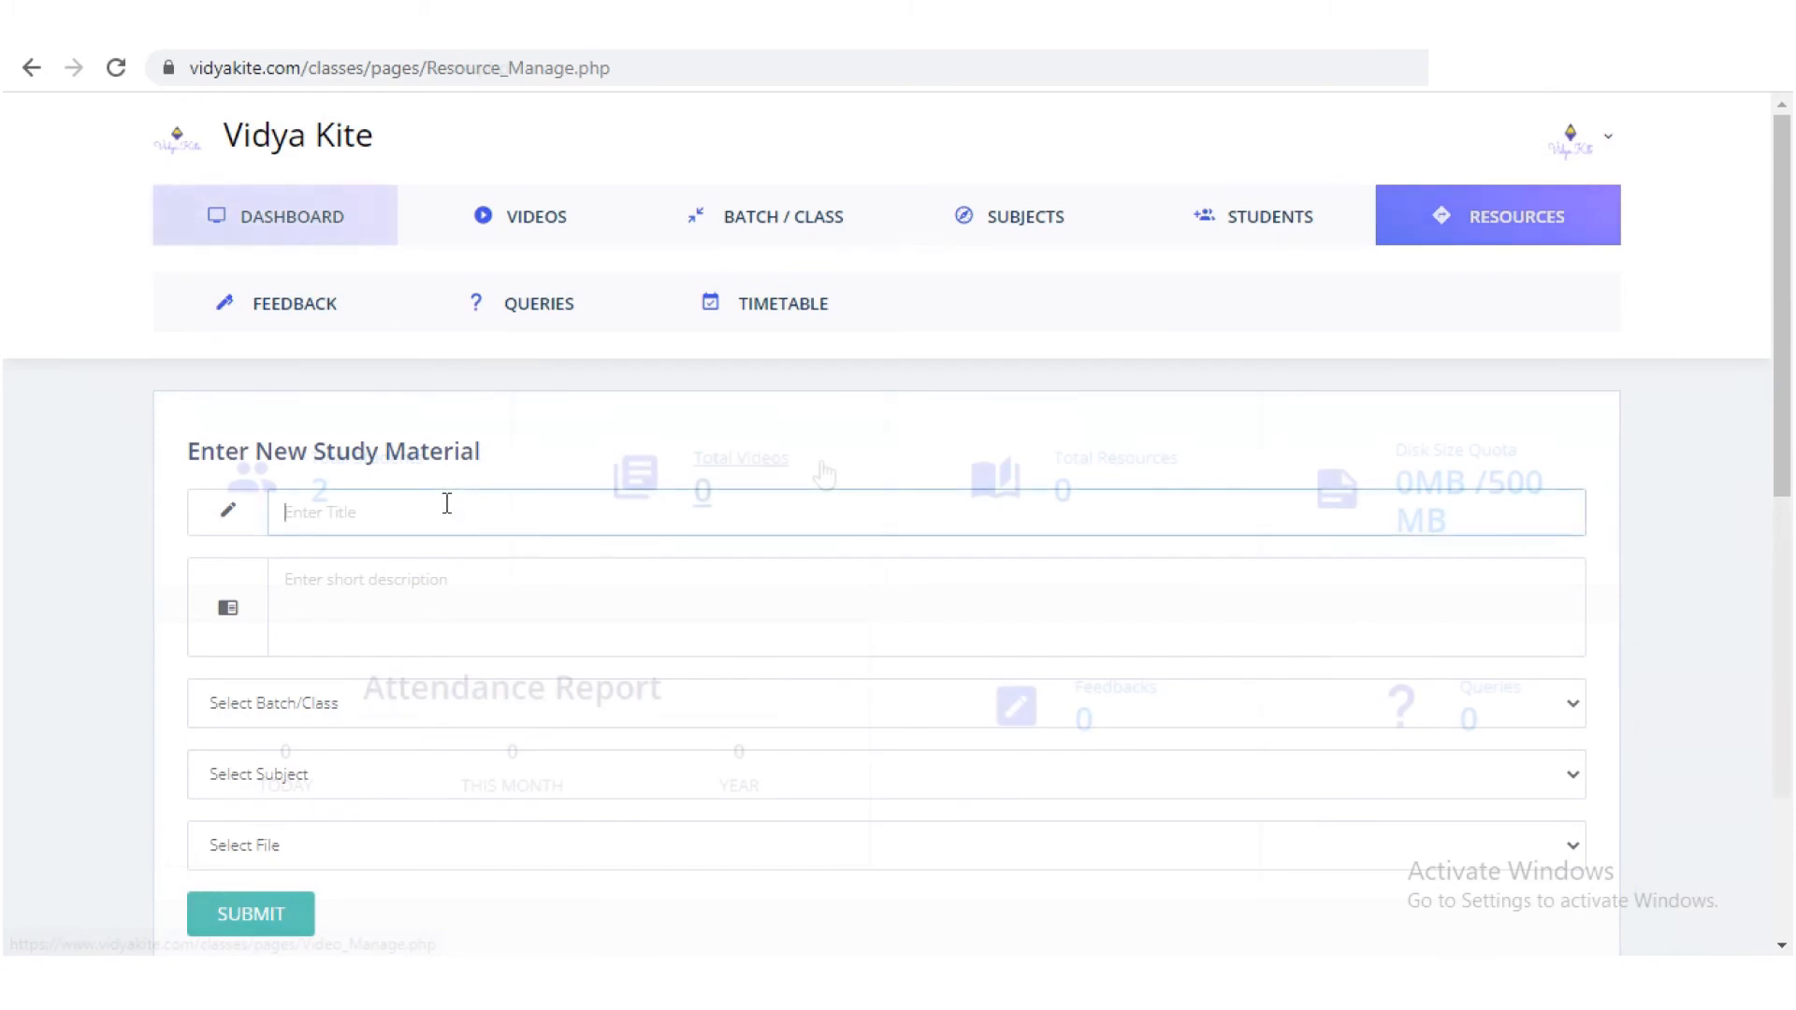
click(401, 589)
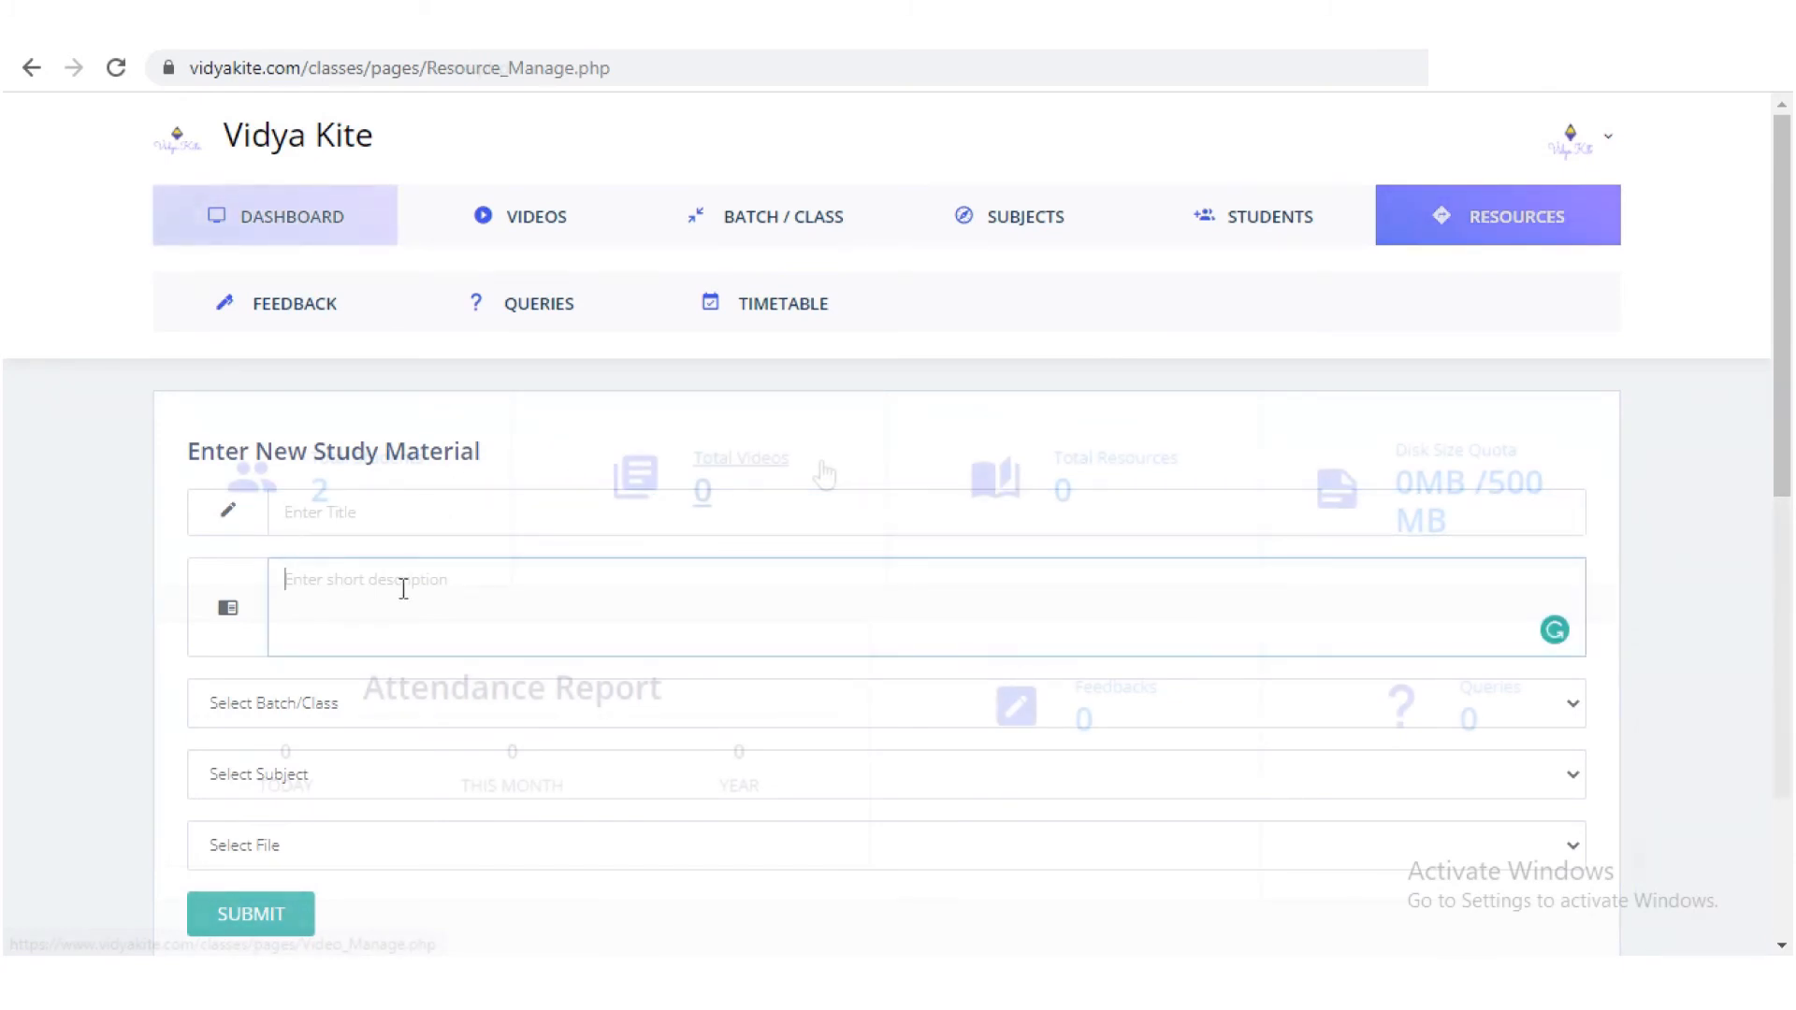
click(365, 704)
click(364, 703)
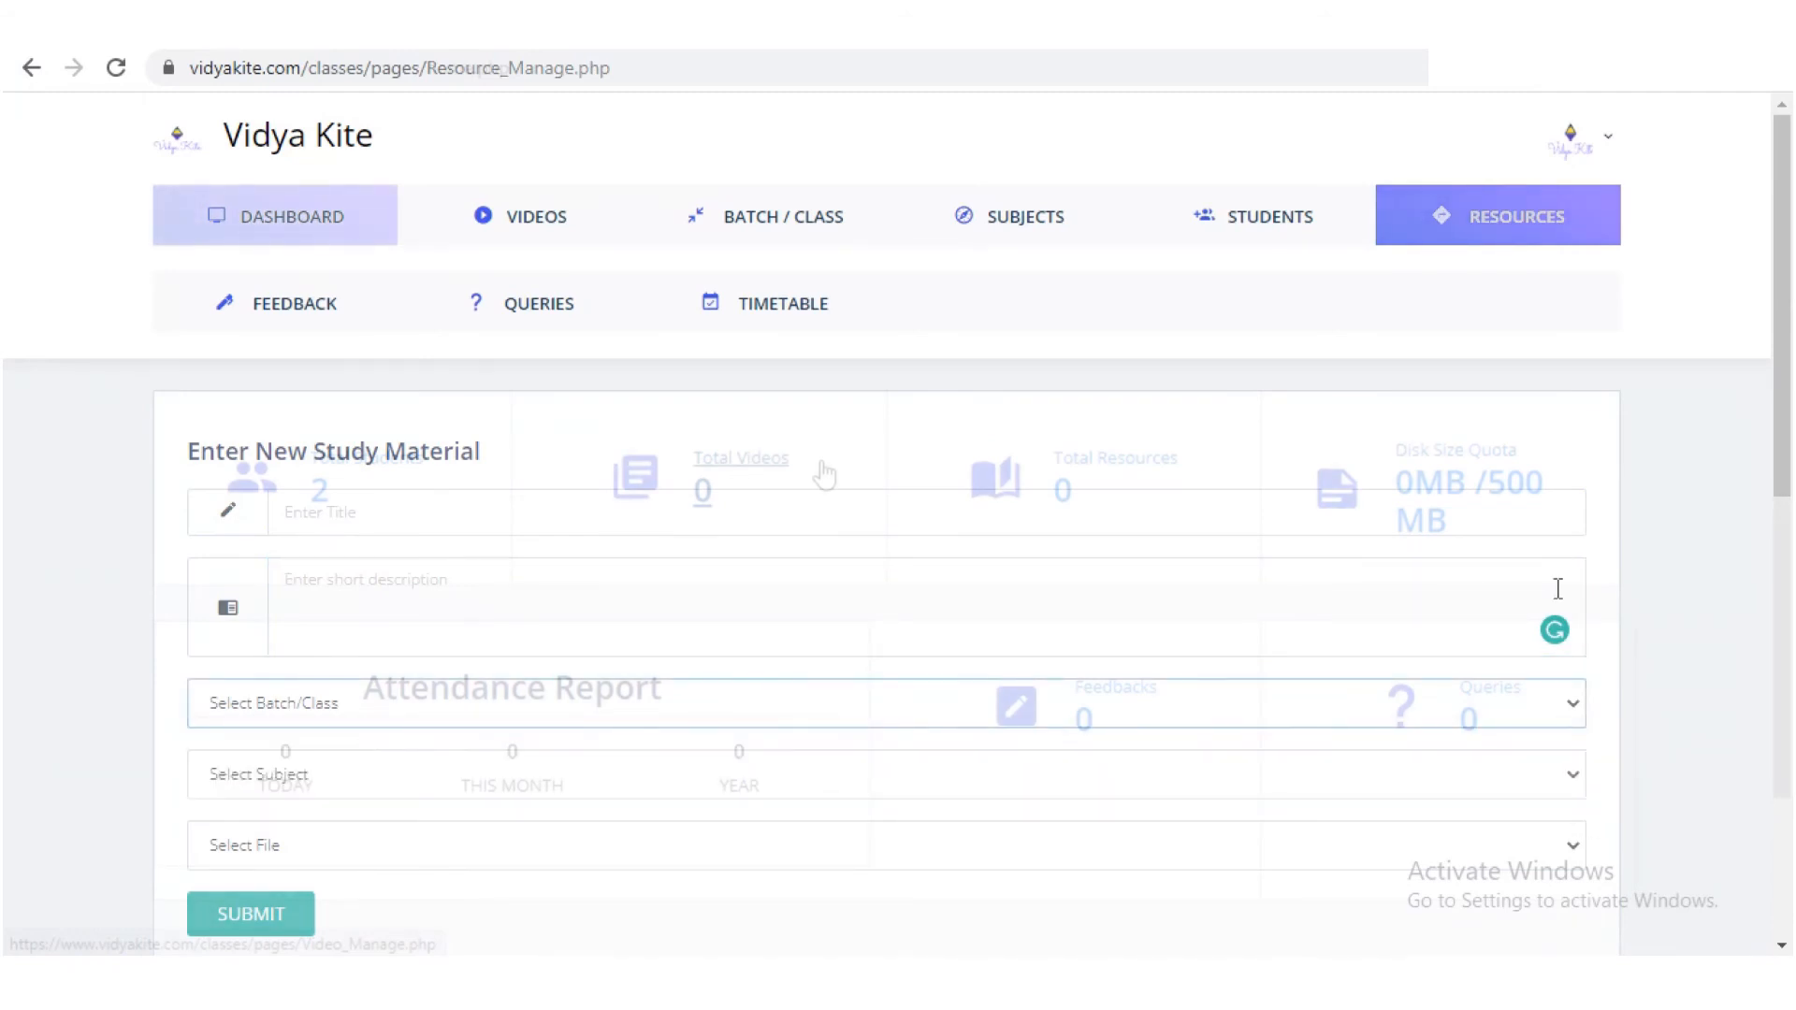
drag(1780, 349, 1779, 425)
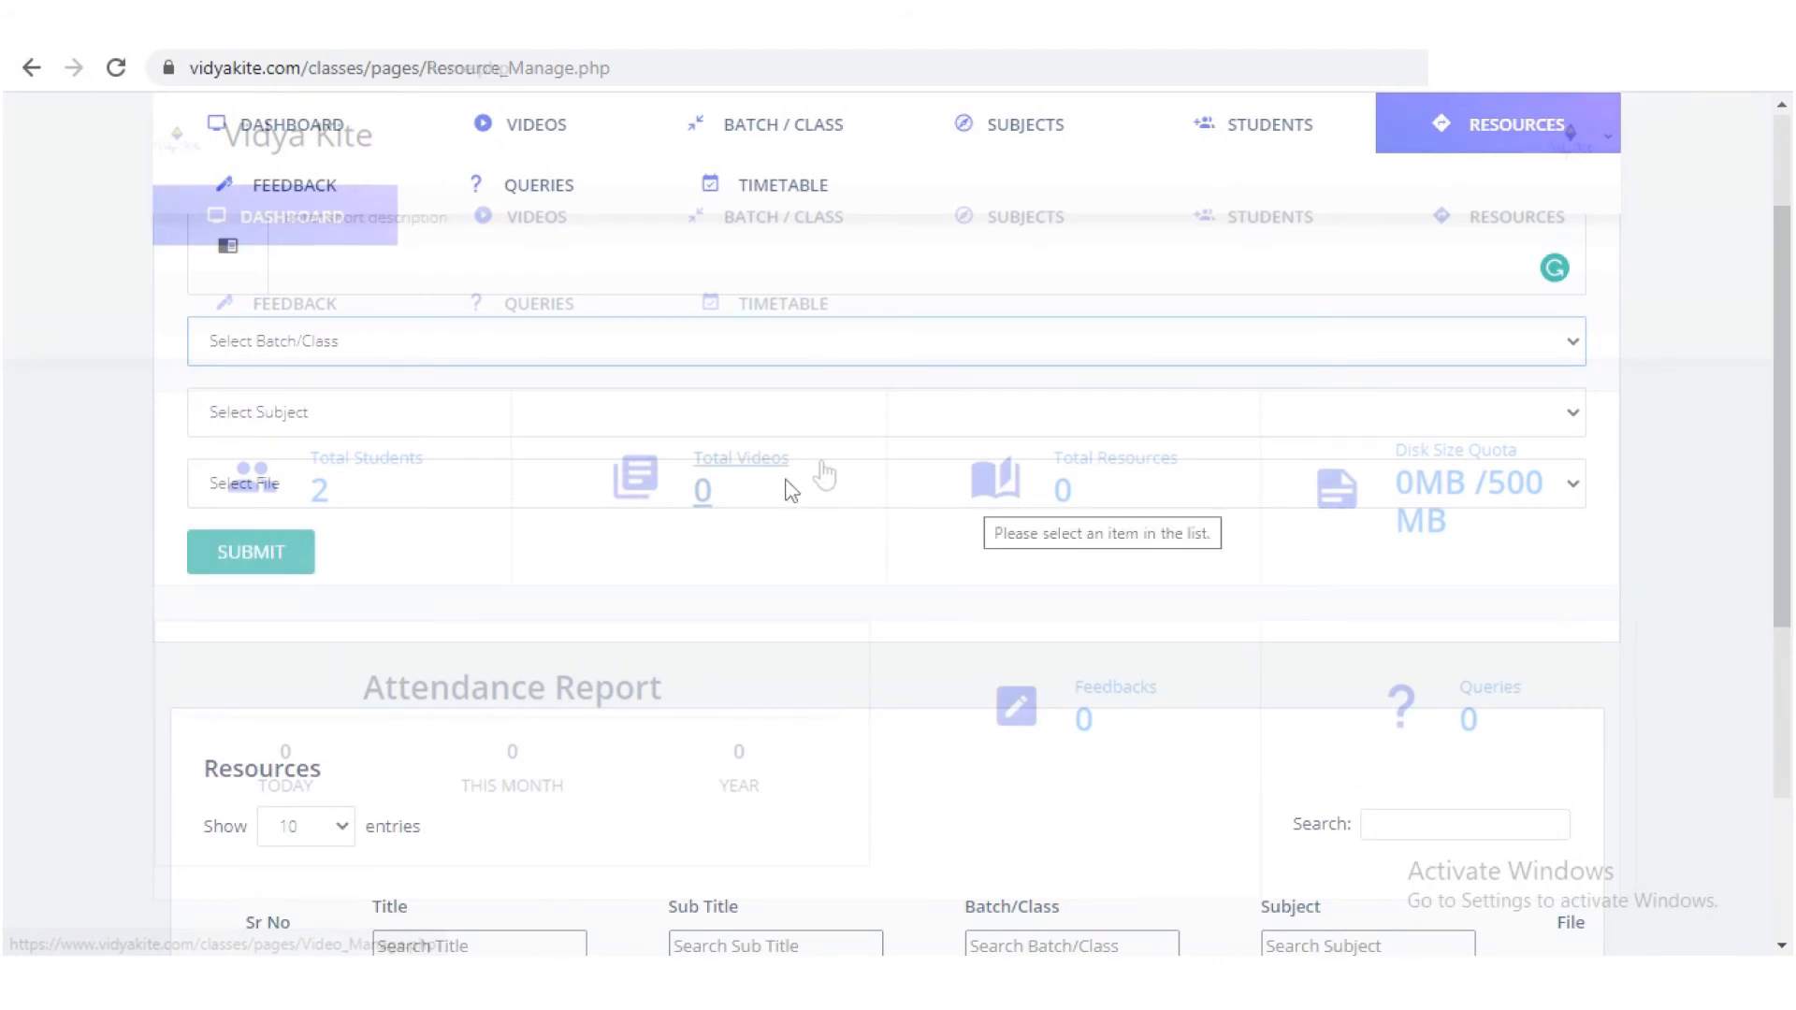
Step: Set the Select File source to Upload PDF, then change it to Load from URL
click(782, 496)
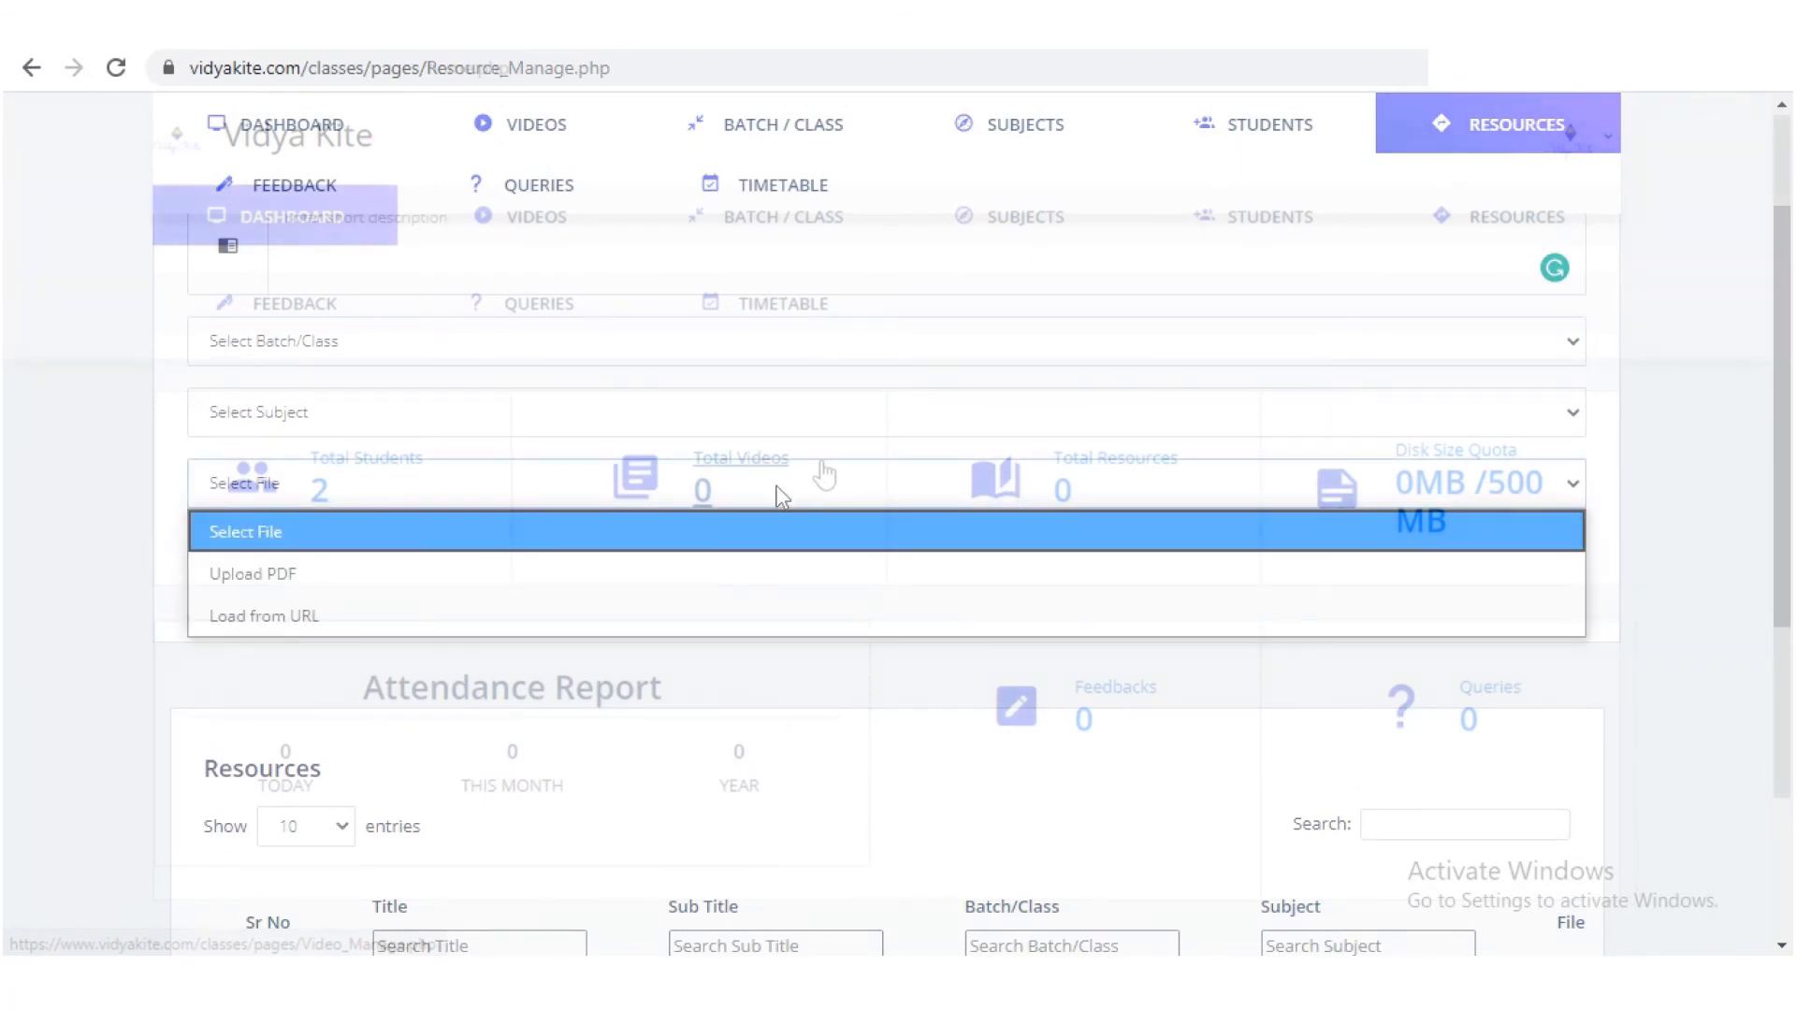
click(704, 573)
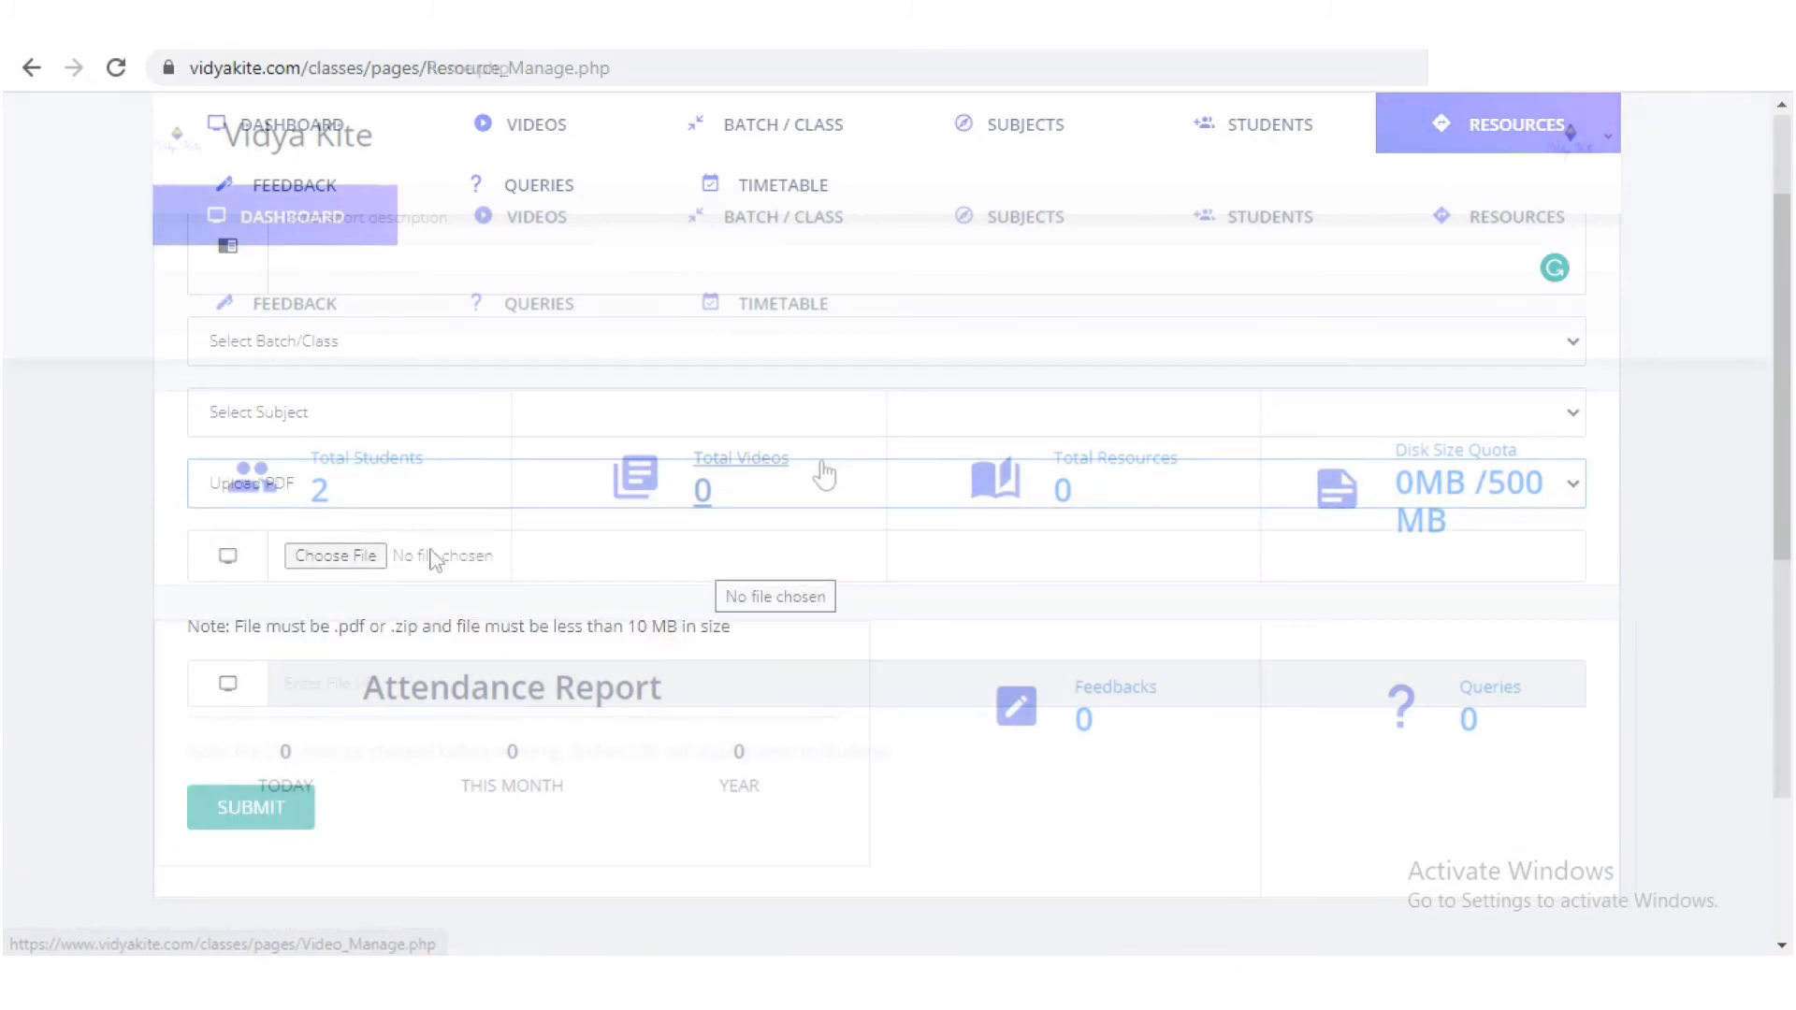
click(572, 488)
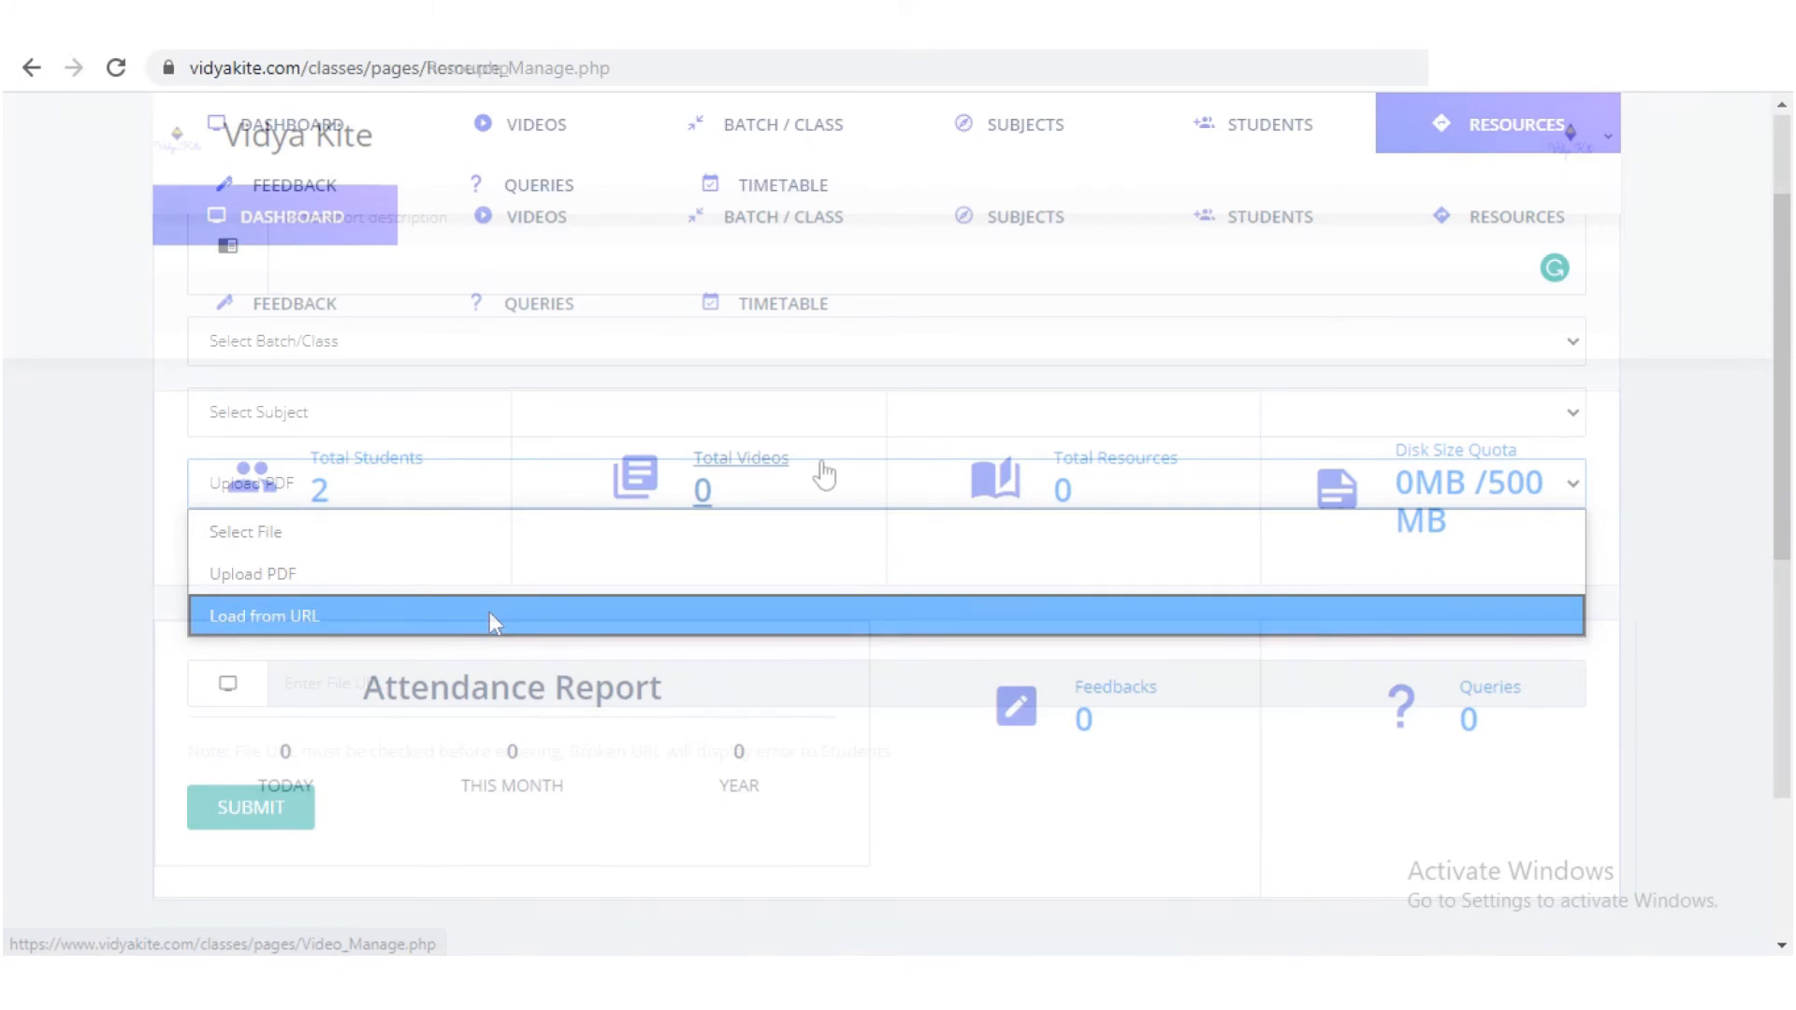
click(493, 617)
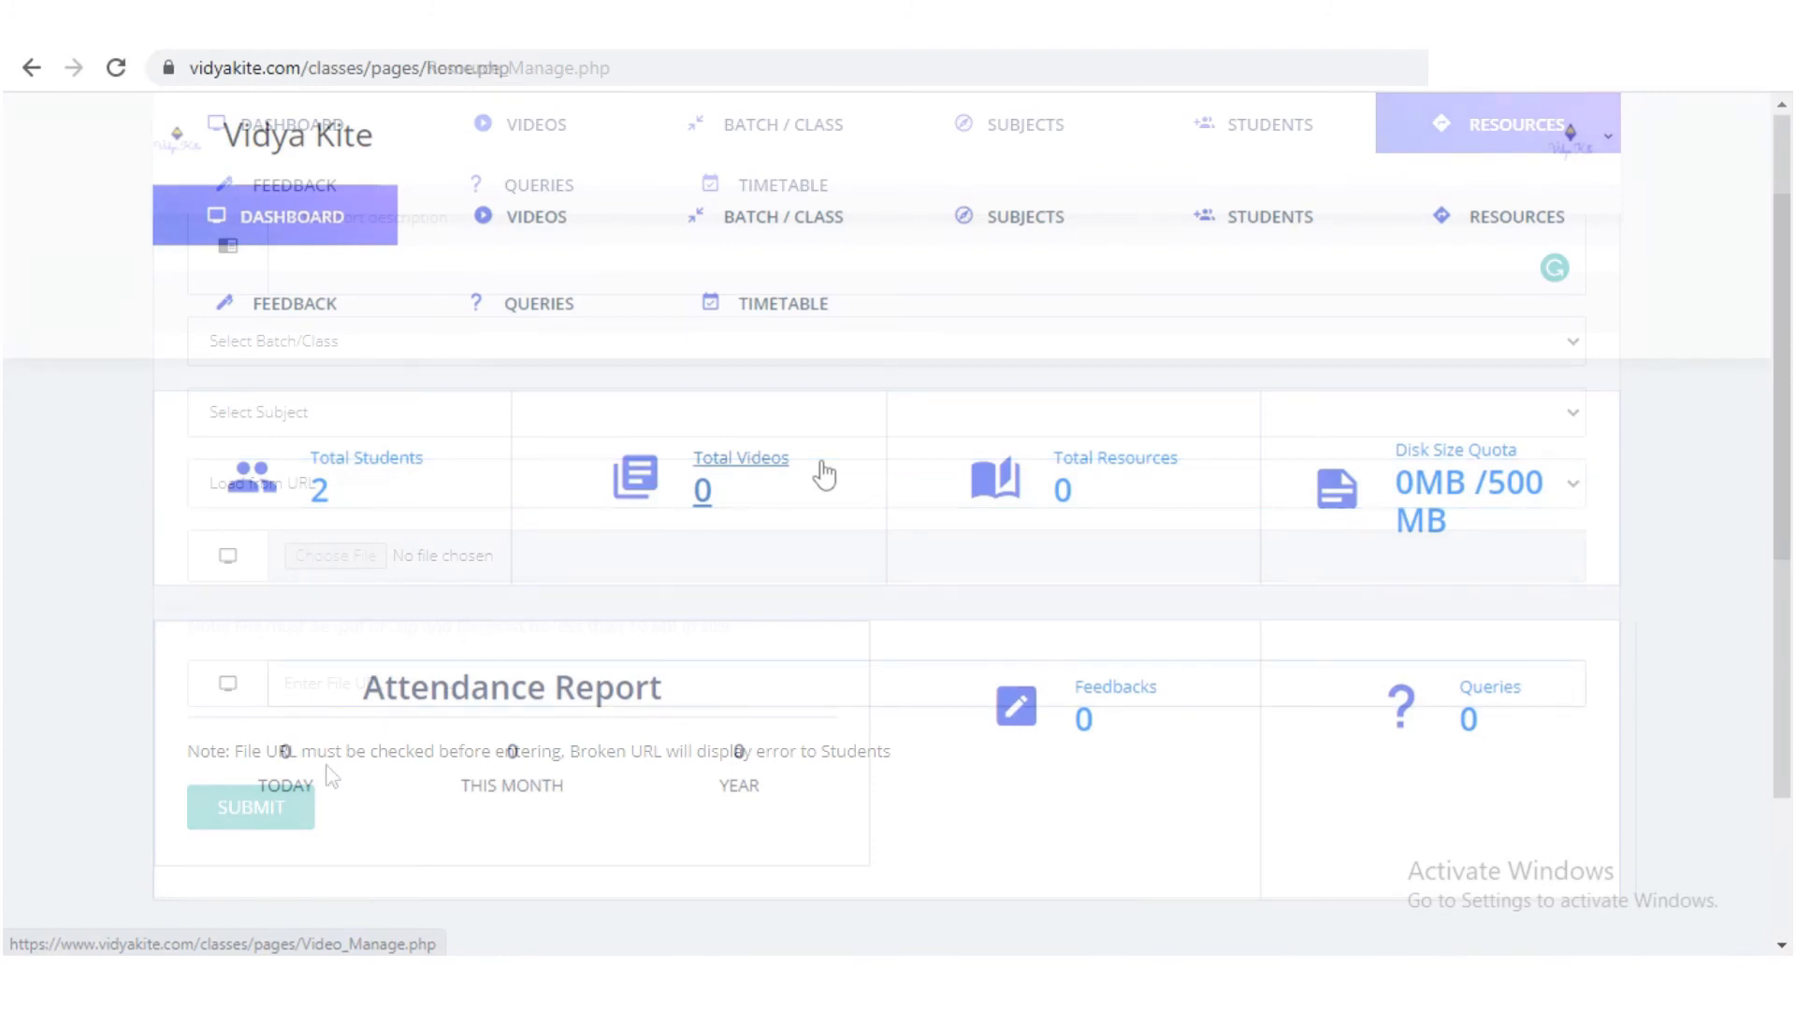
Step: Scroll down the dashboard and highlight the attendance report figures showing 0 for today, month and year
scroll(1785, 477, down, 2)
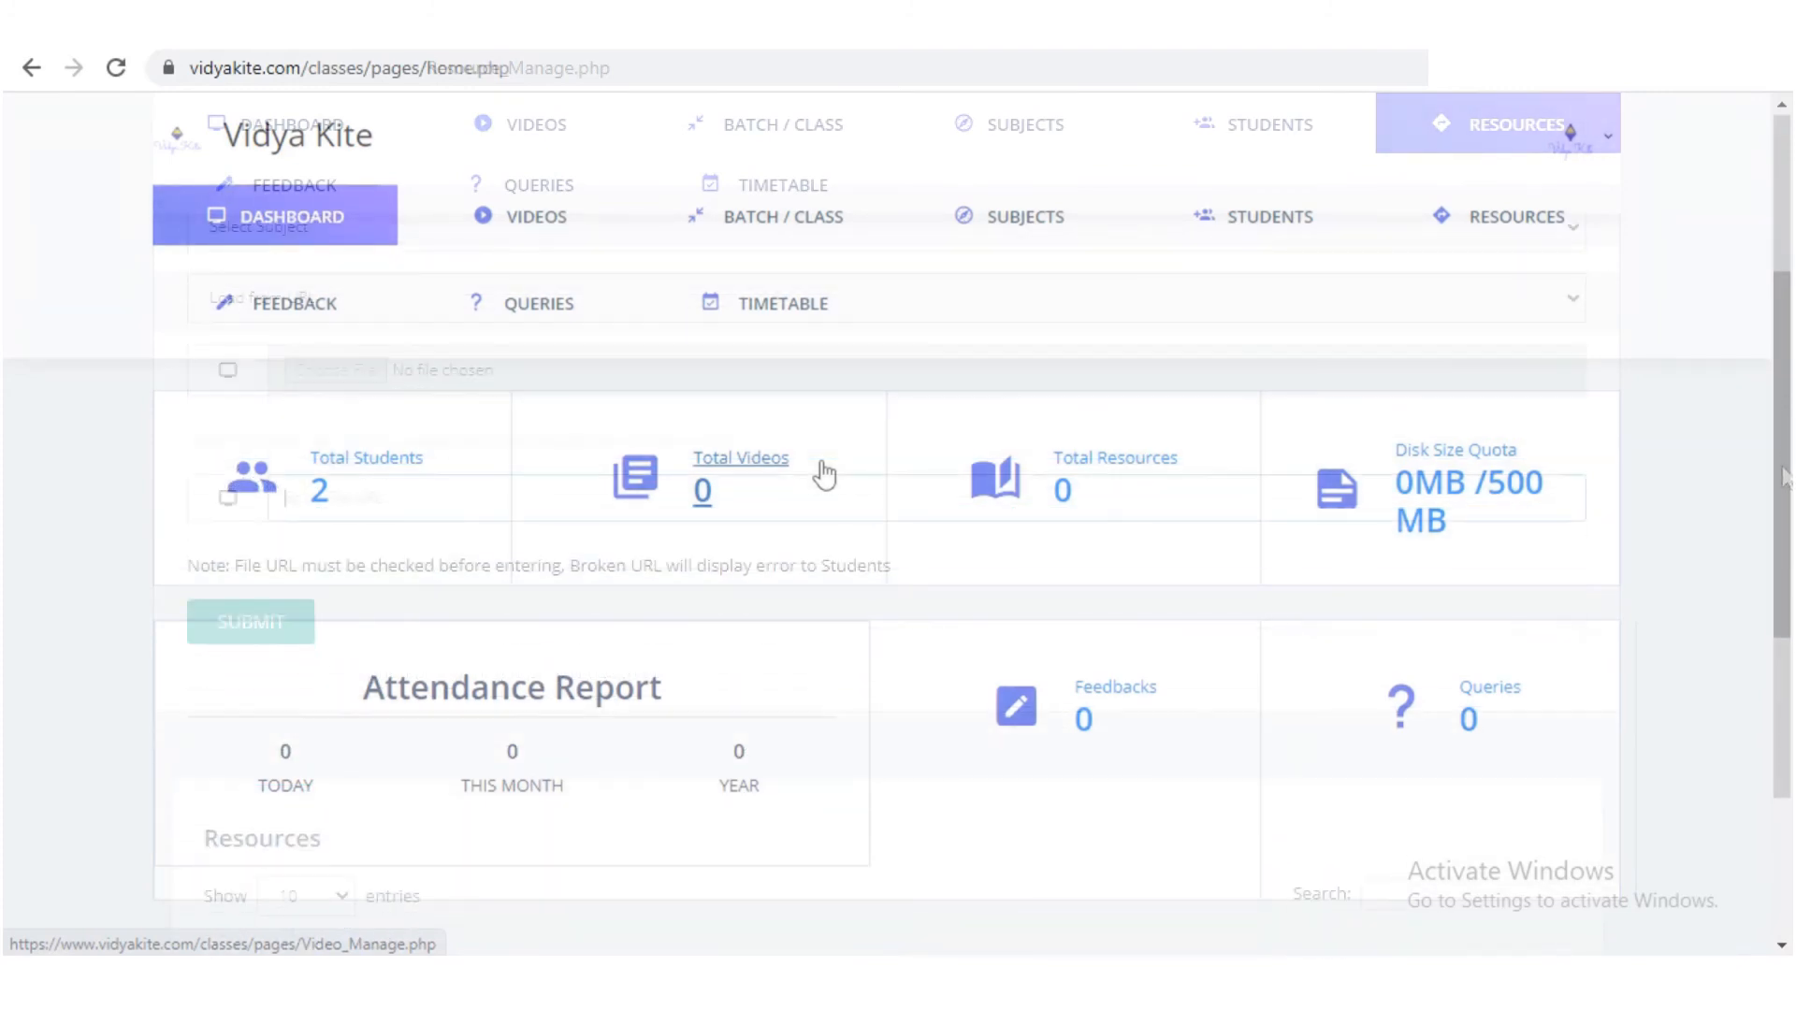
scroll(1785, 477, down, 4)
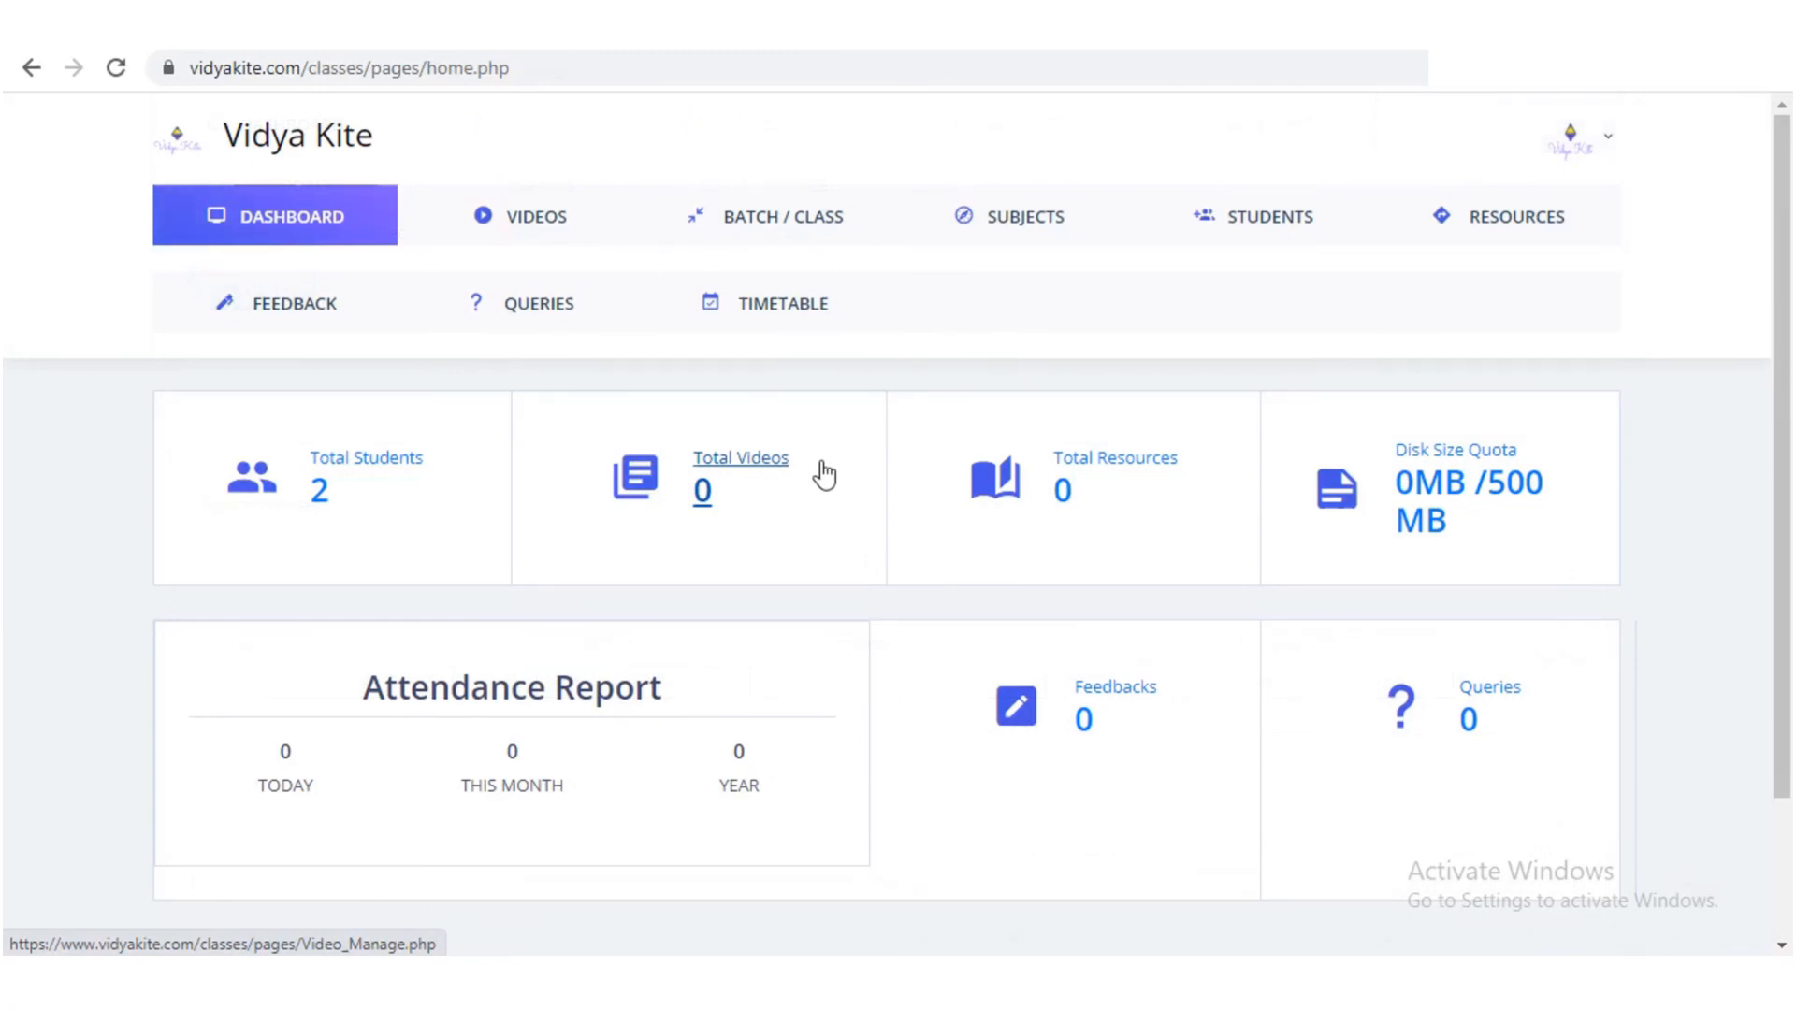
scroll(954, 746, down, 1)
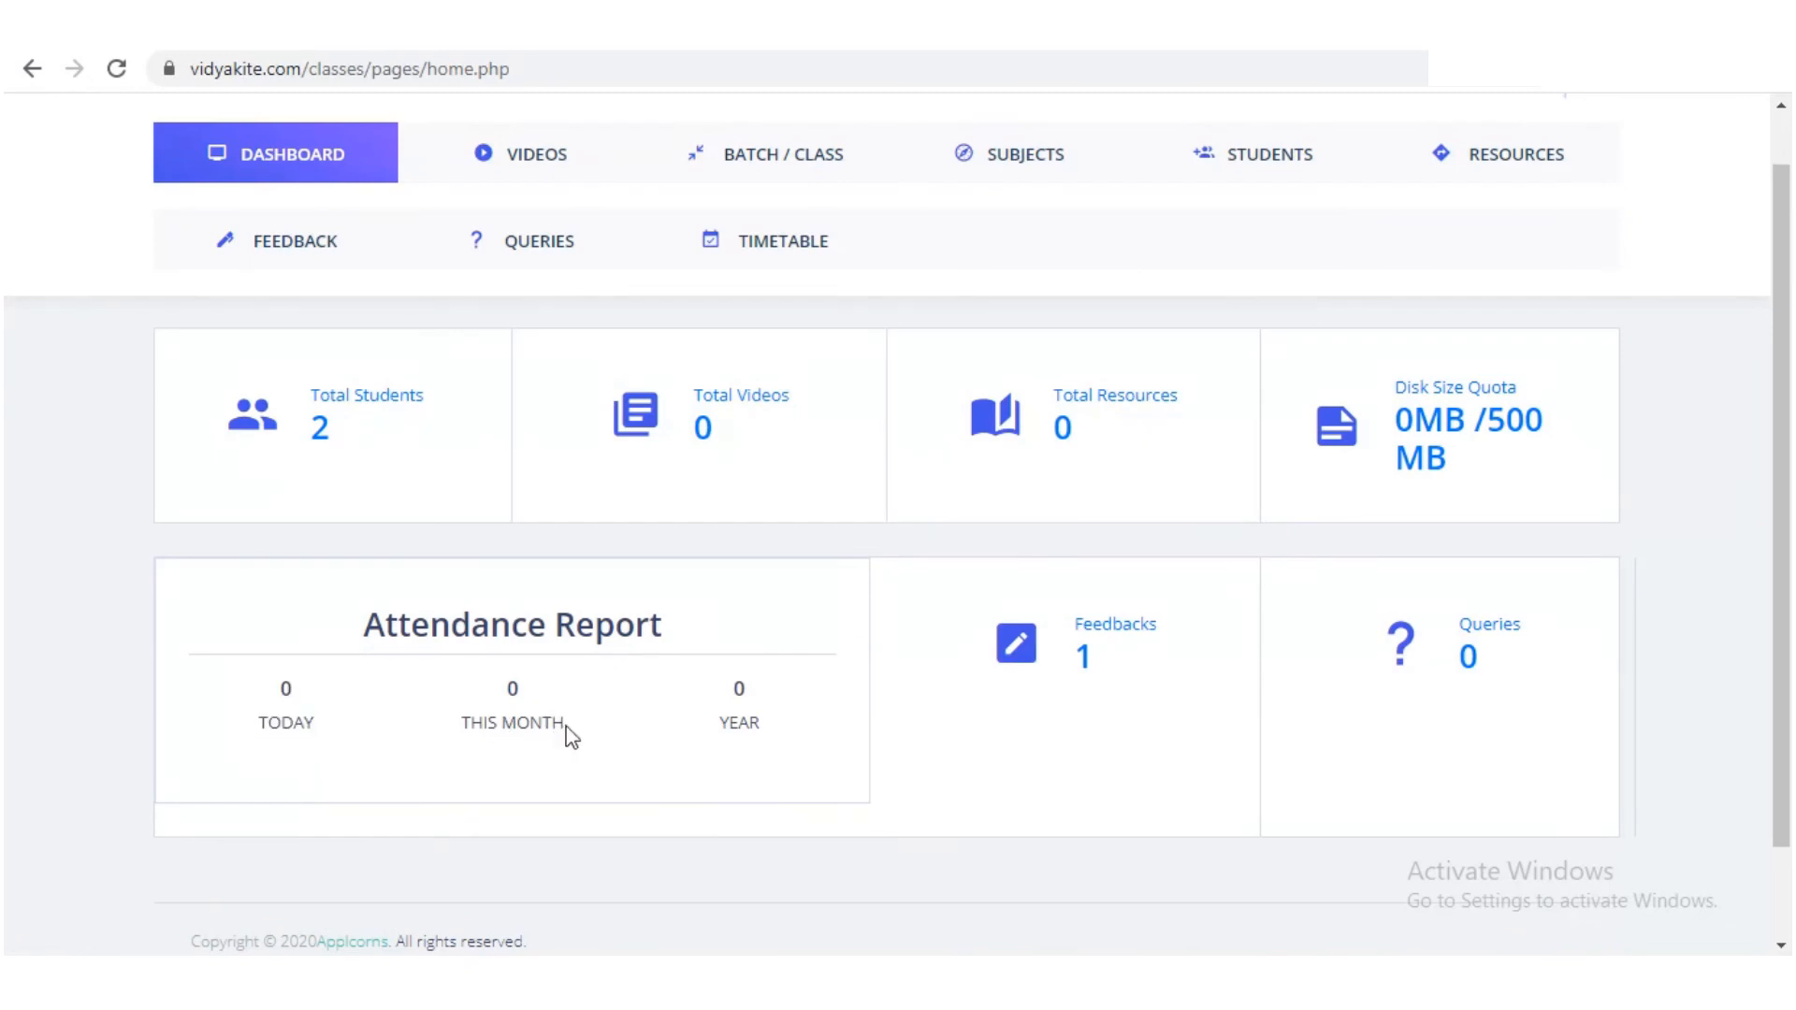
drag(569, 733, 462, 673)
drag(749, 722, 689, 661)
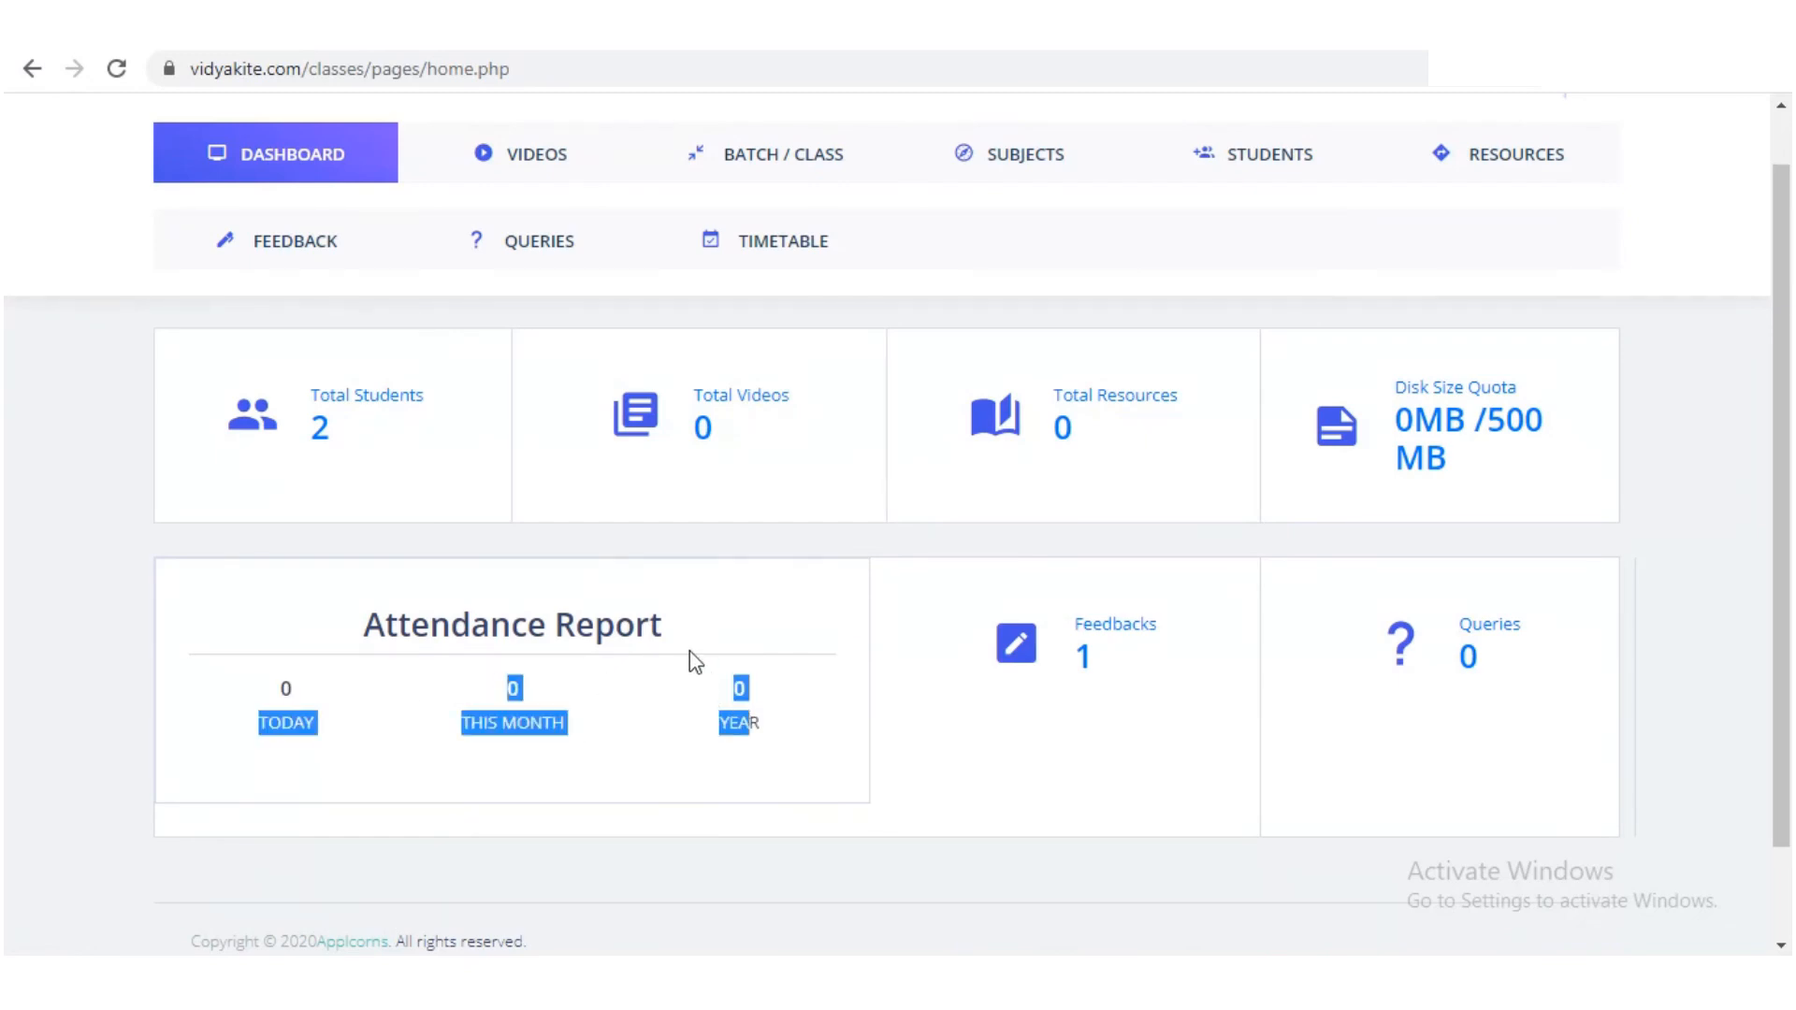